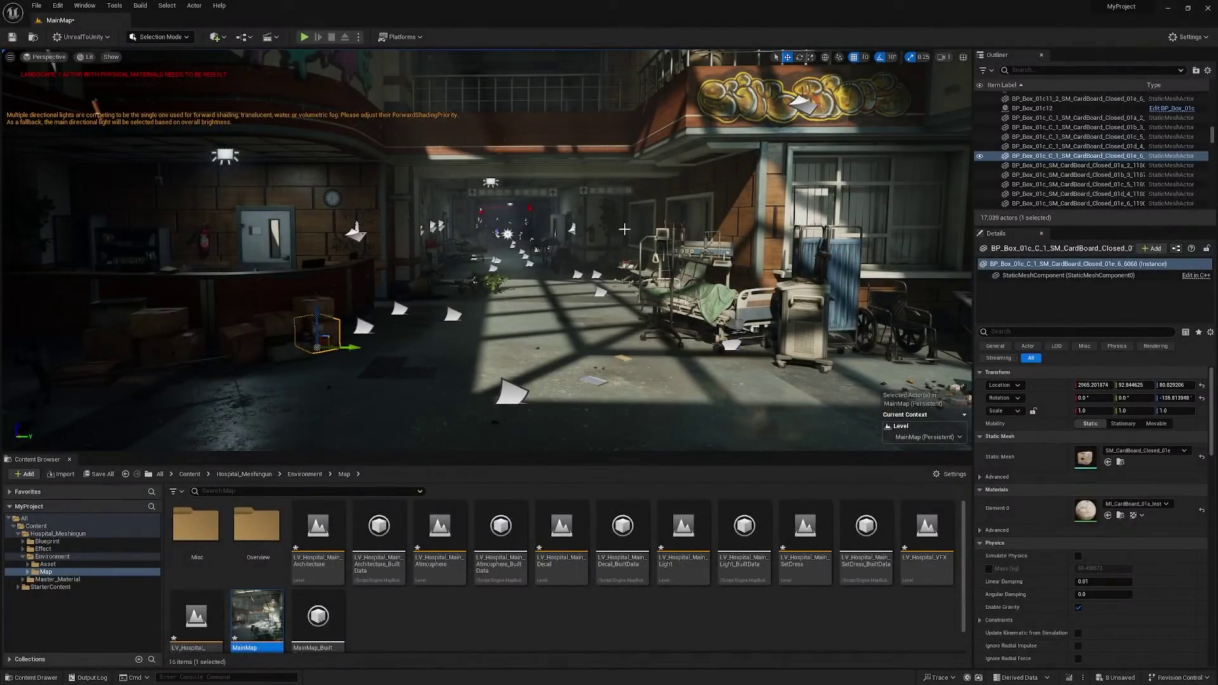
# - Look around the hospital level toward the beds and the reception area
pyautogui.moveTo(591, 265); pyautogui.dragTo(592, 265, button='right')
pyautogui.moveTo(576, 348); pyautogui.dragTo(569, 328, button='right')
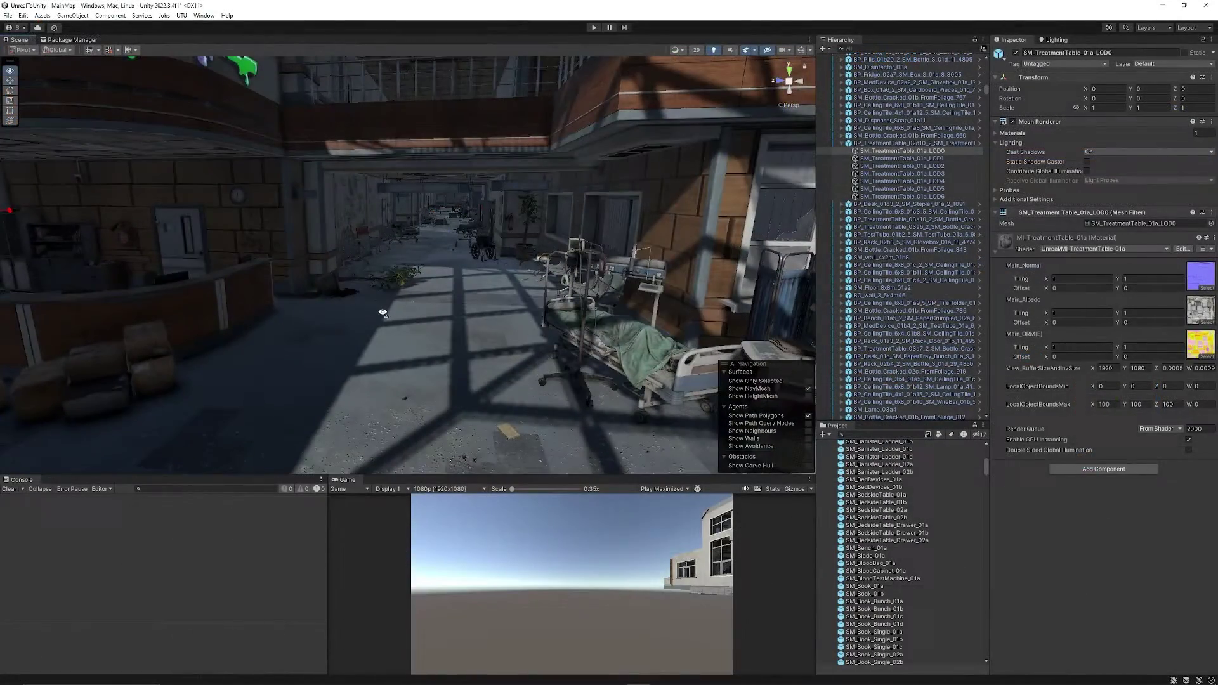
pyautogui.moveTo(382, 312); pyautogui.dragTo(425, 298, button='right')
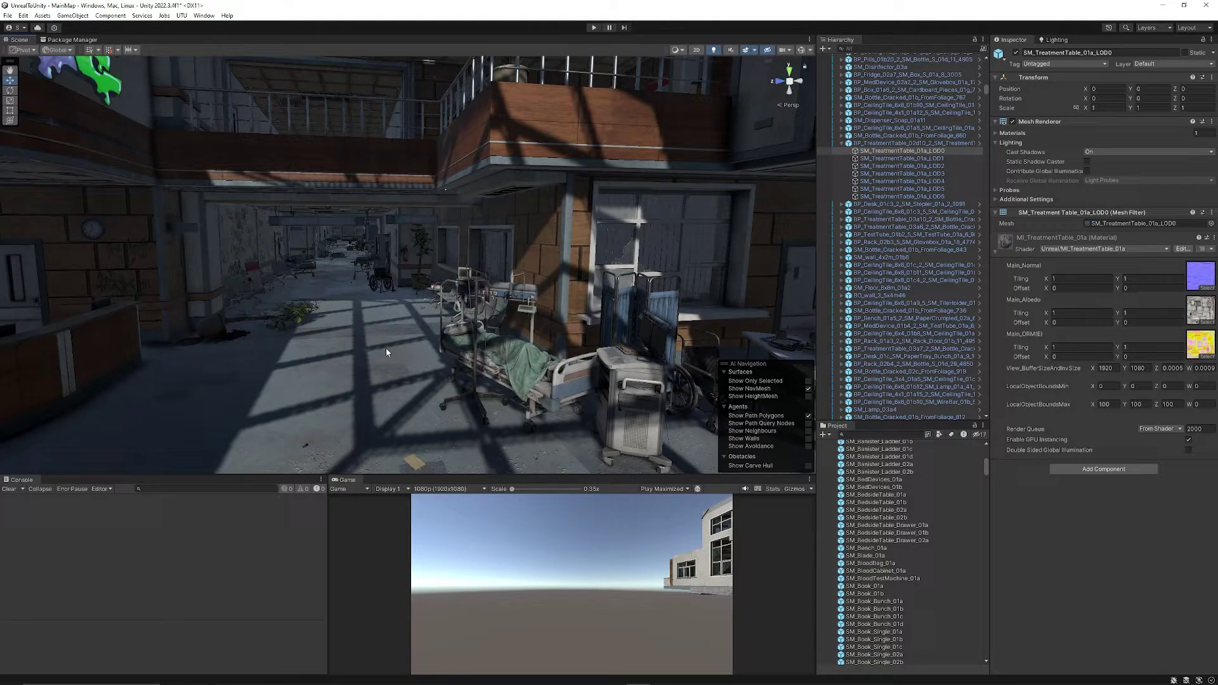
pyautogui.scroll(-3, 386, 347)
pyautogui.scroll(3, 382, 345)
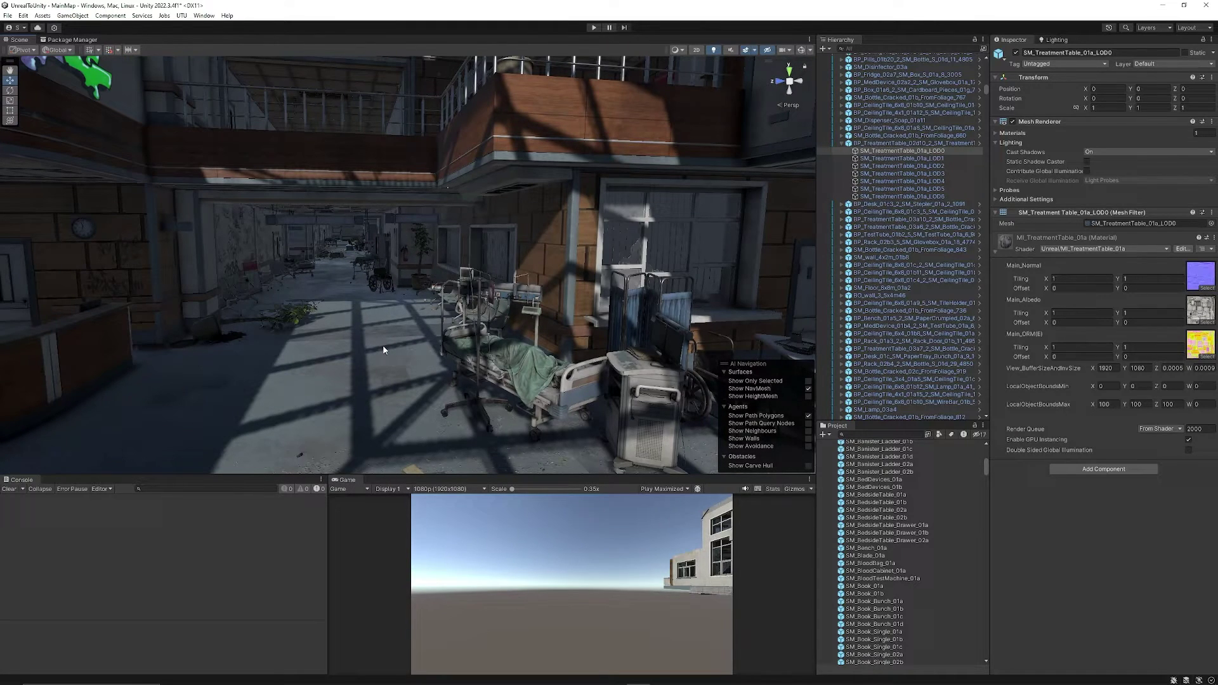
# - Inspect the SM_BedDevices_01b, SM_BedsideTable_01a and SM_BedsideTable_01b meshes
pyautogui.click(885, 487)
pyautogui.click(888, 495)
pyautogui.click(891, 502)
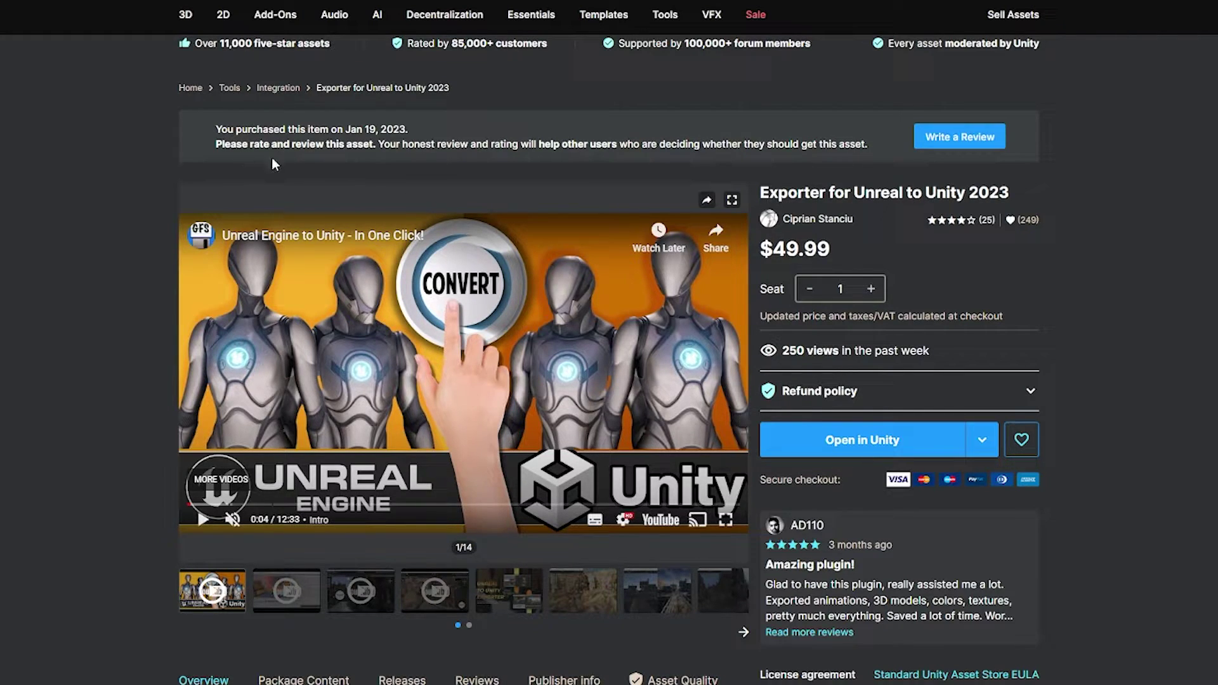
pyautogui.scroll(-3, 77, 218)
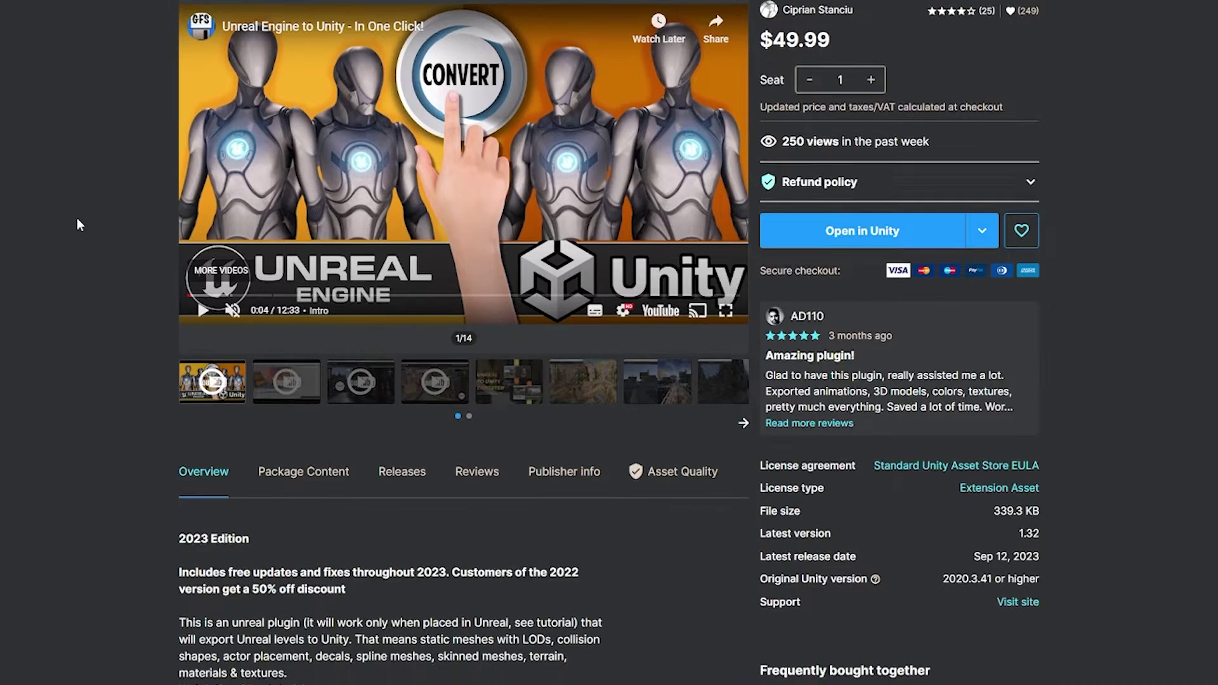
pyautogui.scroll(3, 891, 296)
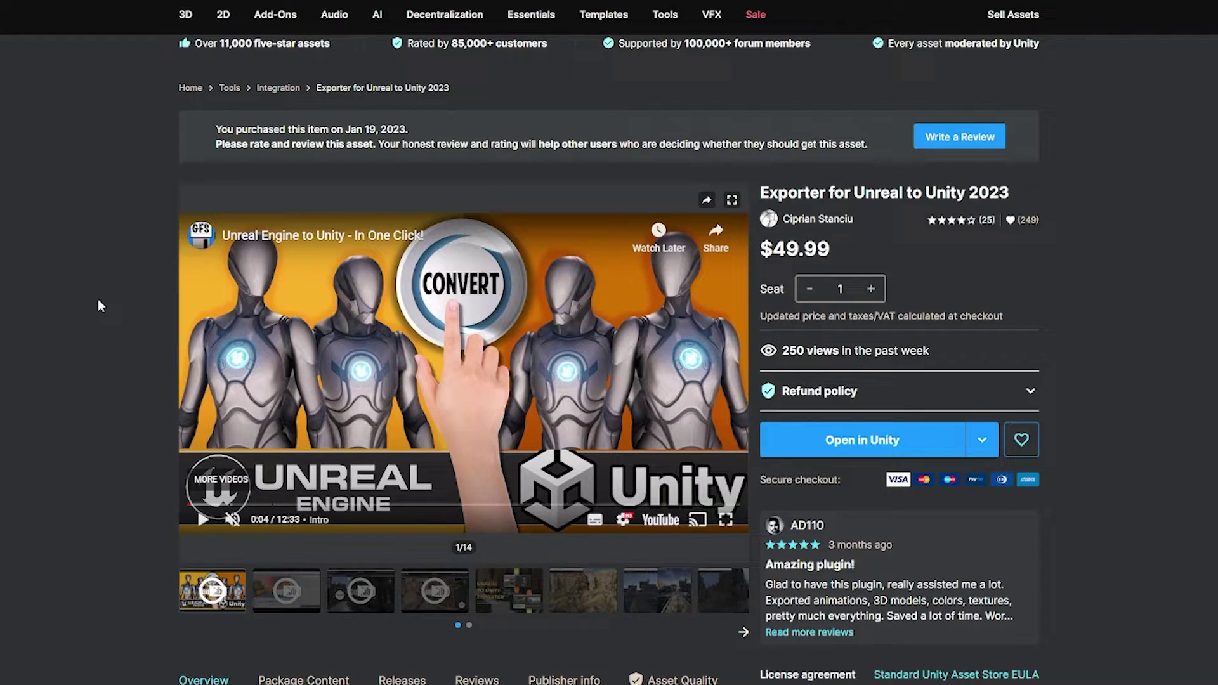
# - Scroll through the page and send the purchased exporter package to Unity
pyautogui.scroll(-4, 89, 298)
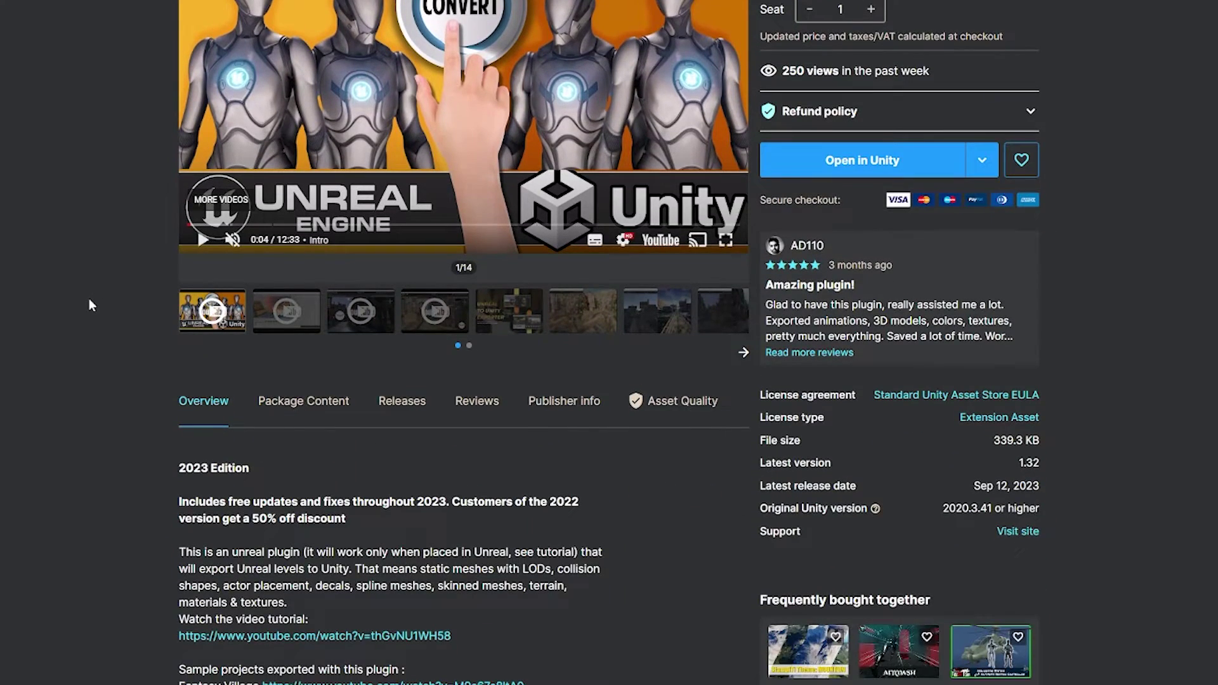
pyautogui.scroll(-3, 89, 298)
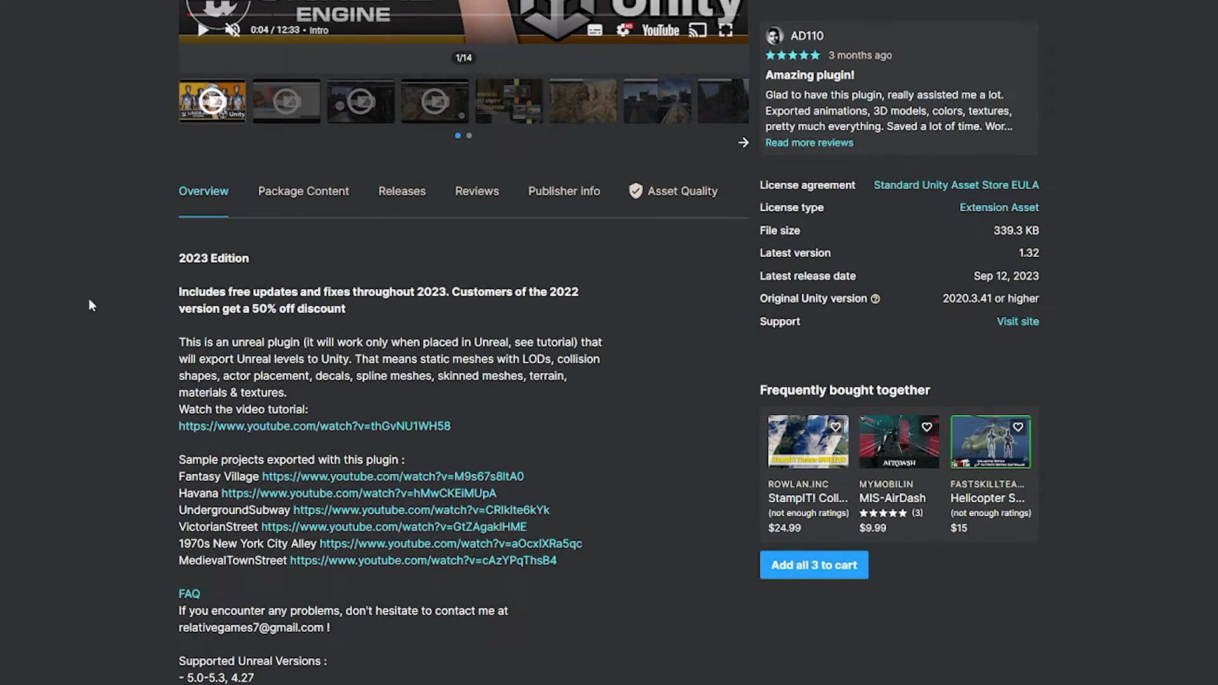
pyautogui.scroll(-1, 187, 635)
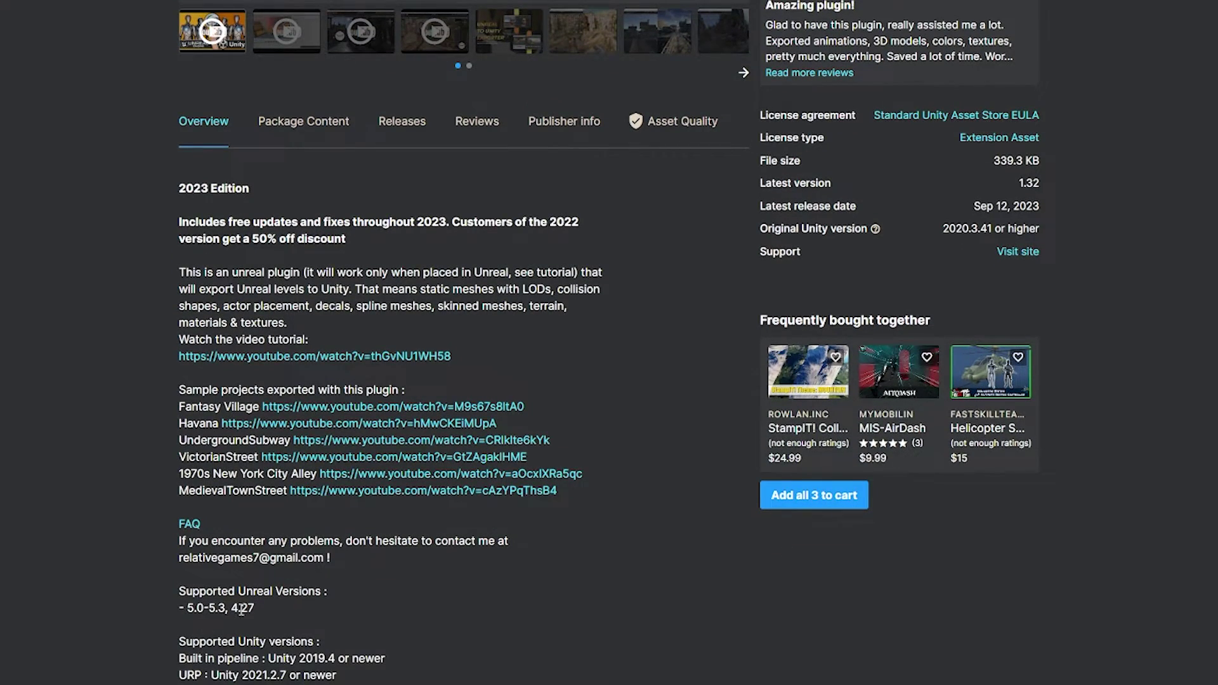
pyautogui.scroll(2, 241, 610)
pyautogui.scroll(-3, 285, 609)
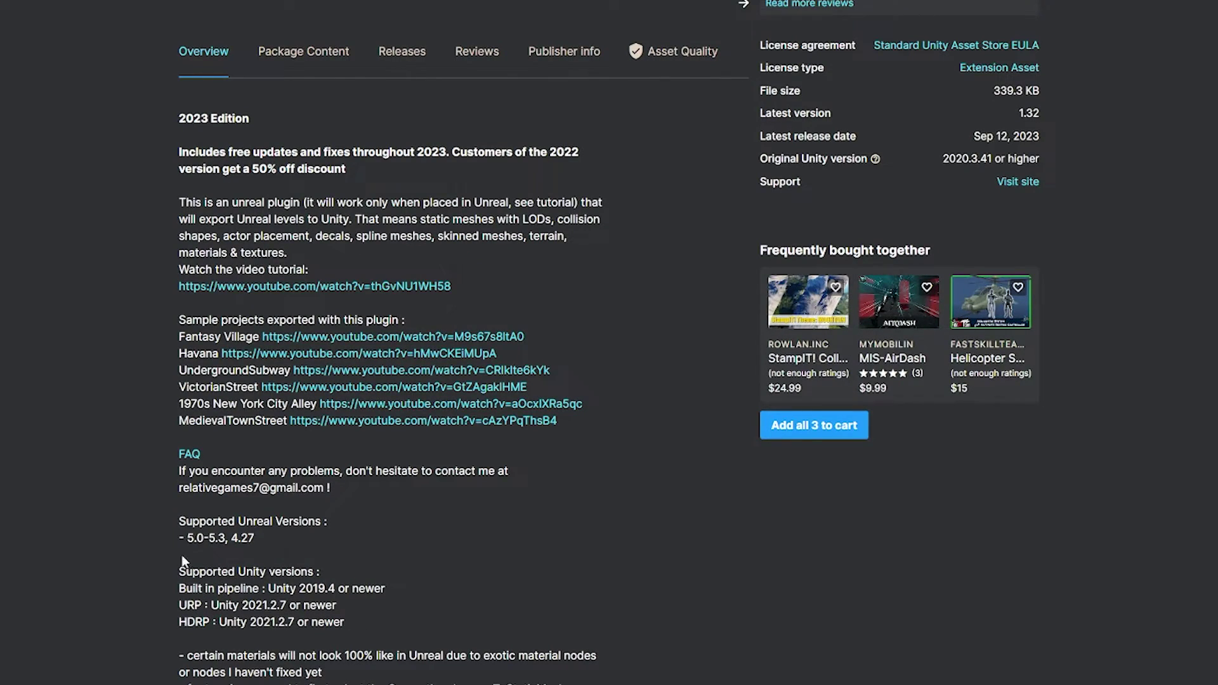
pyautogui.scroll(4, 236, 584)
pyautogui.scroll(3, 850, 150)
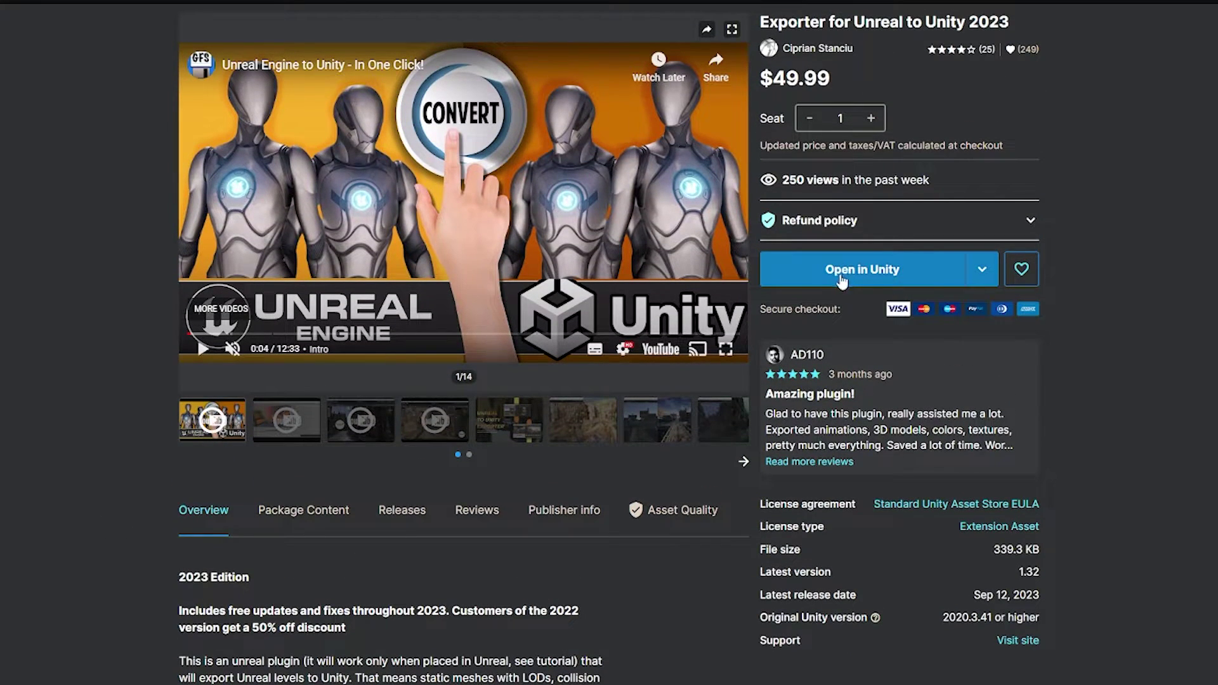
pyautogui.click(906, 278)
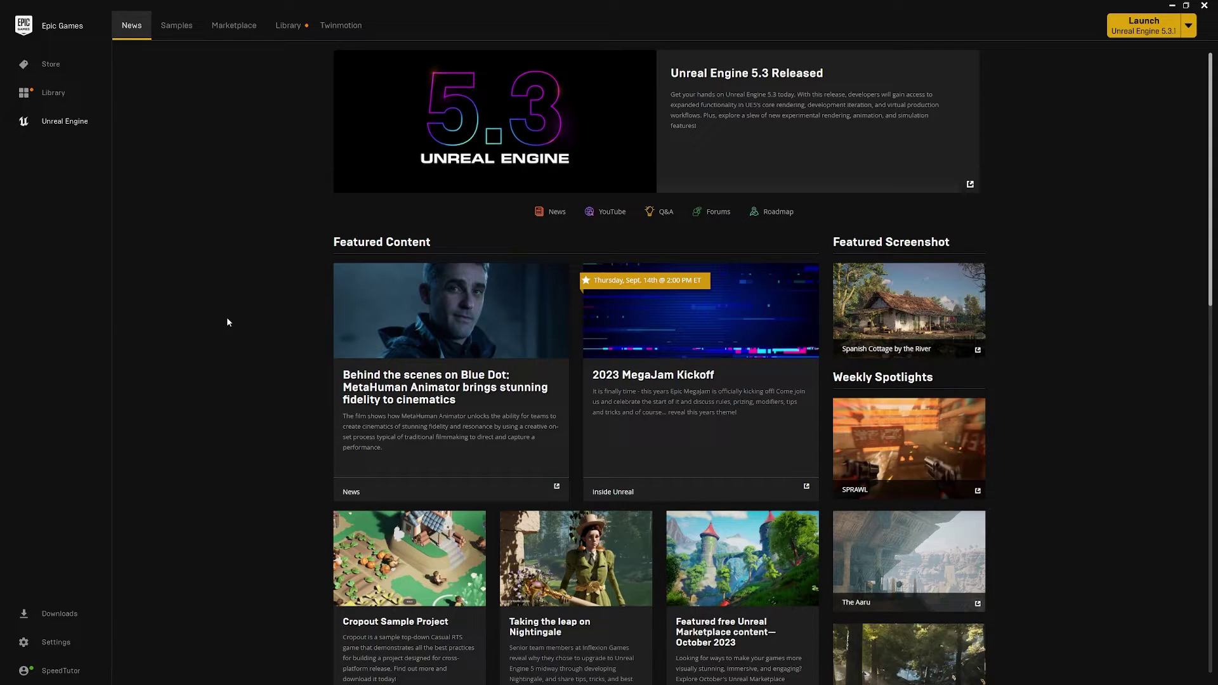
pyautogui.click(1131, 26)
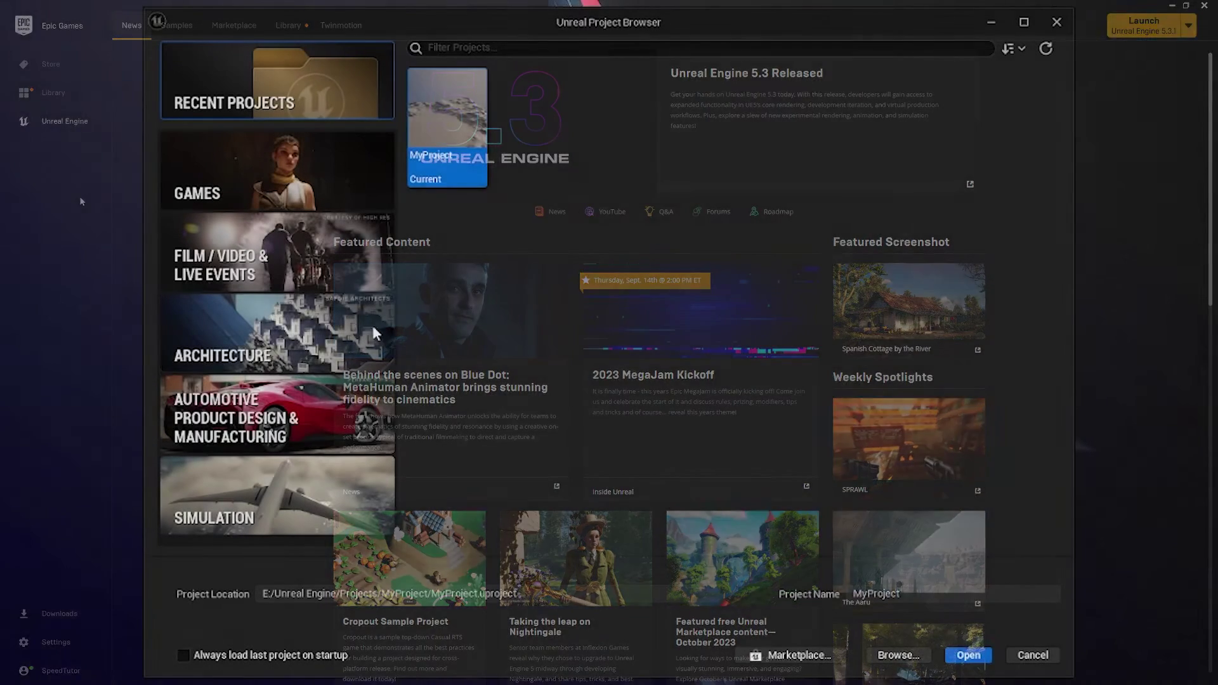
pyautogui.click(284, 190)
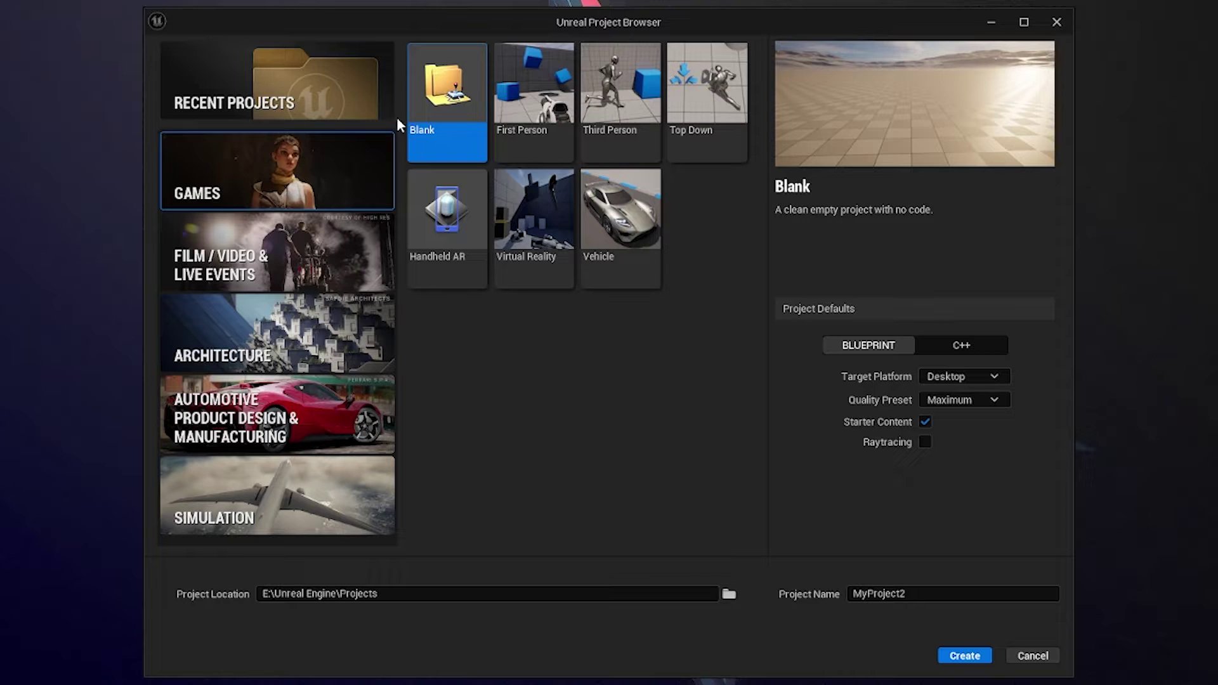
pyautogui.click(958, 354)
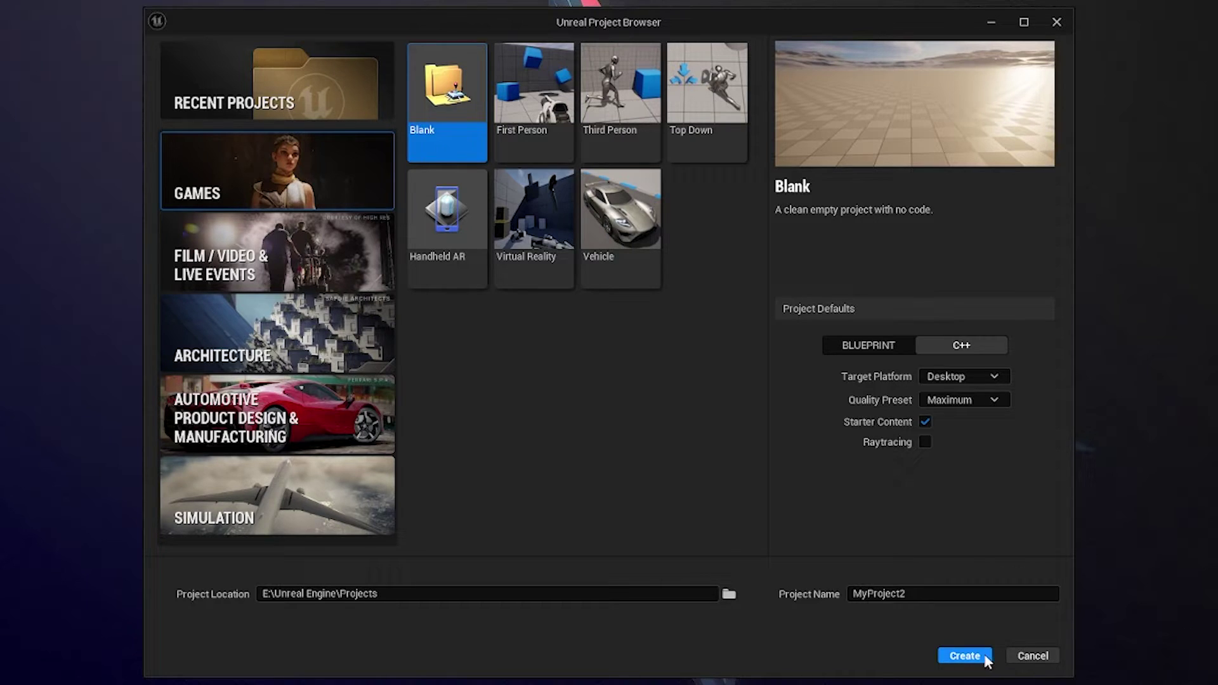
pyautogui.click(1027, 656)
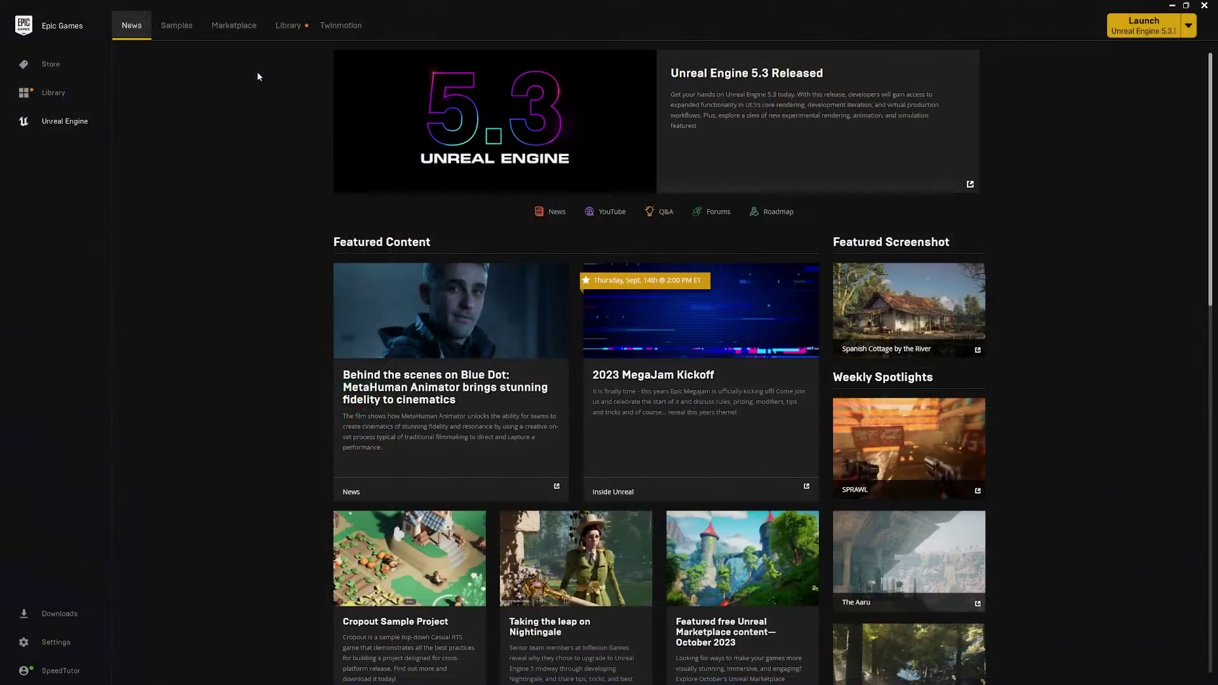
# - Show the Library with MyProject and the Vault, declining the add-asset prompt with Don't Add
pyautogui.click(288, 26)
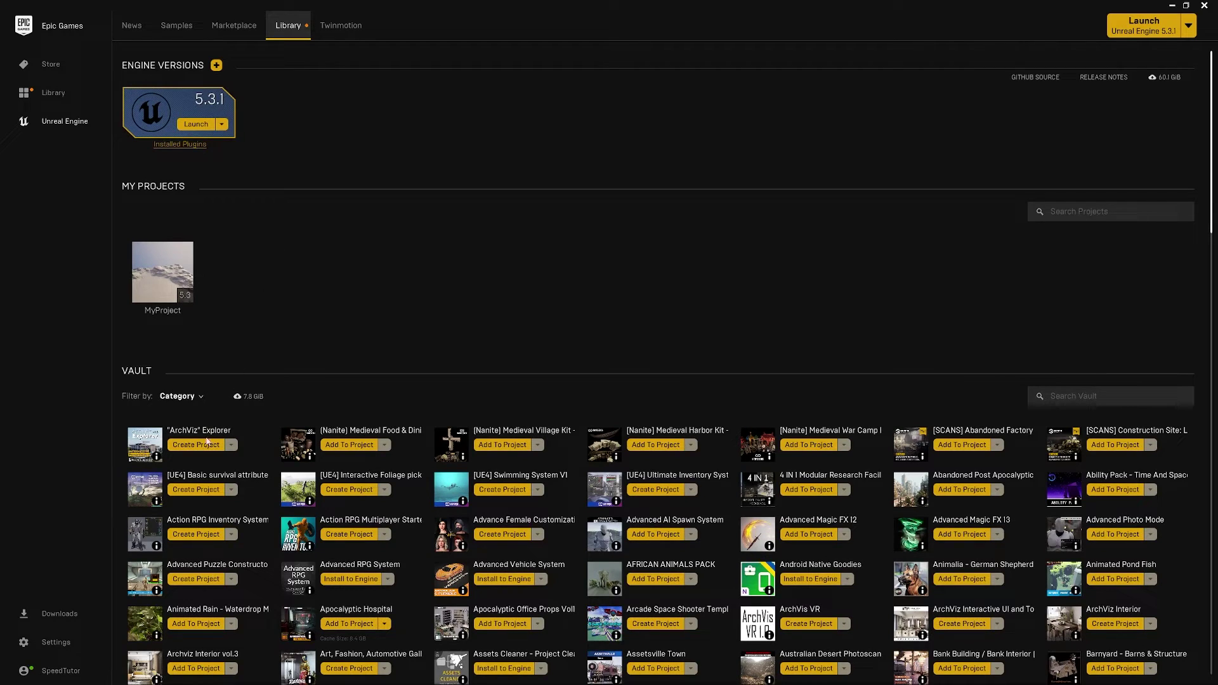
pyautogui.scroll(-3, 532, 475)
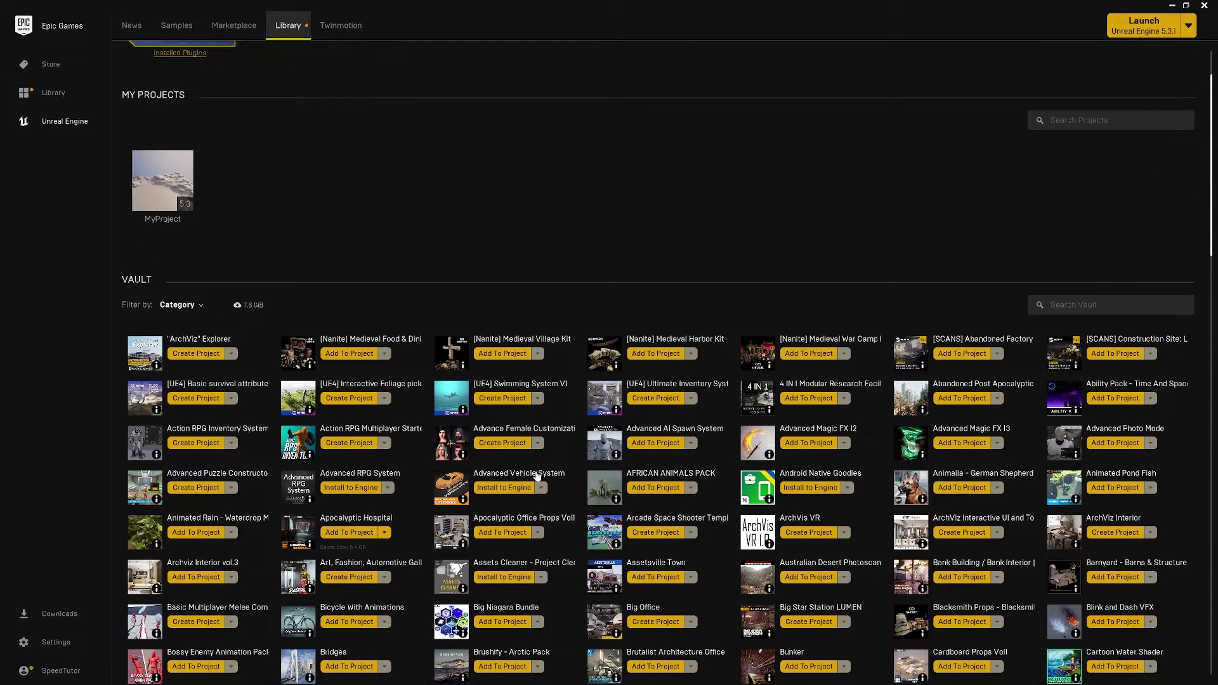
pyautogui.scroll(2, 501, 466)
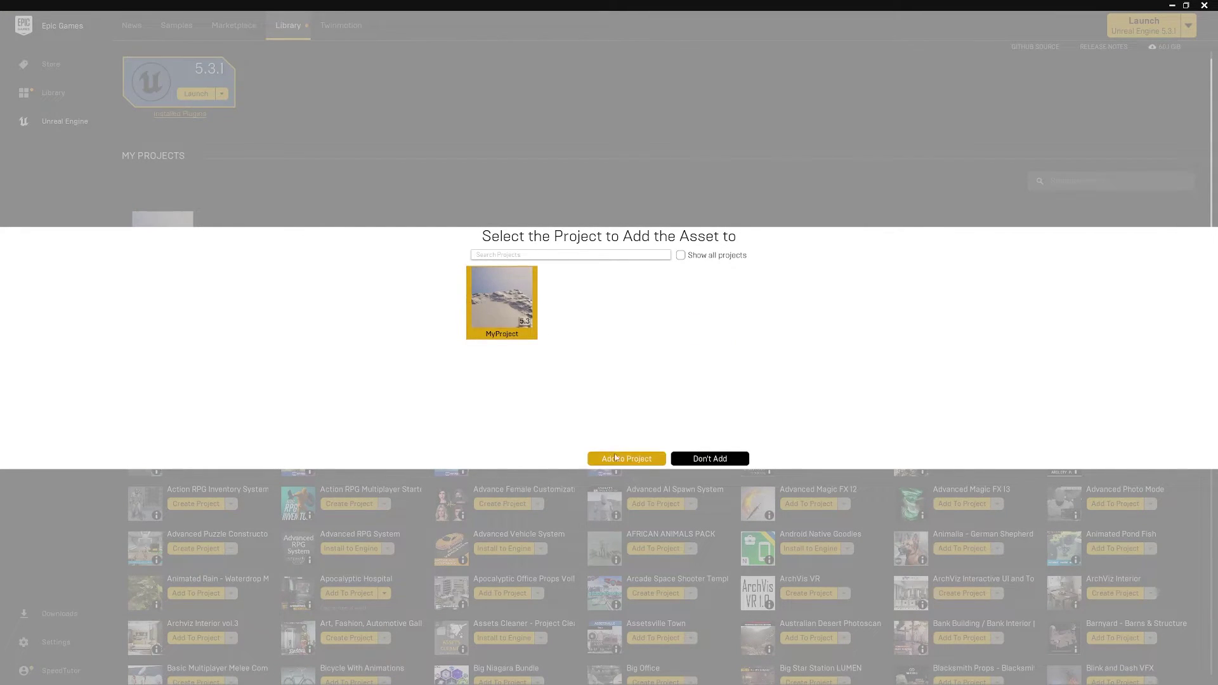
pyautogui.click(710, 459)
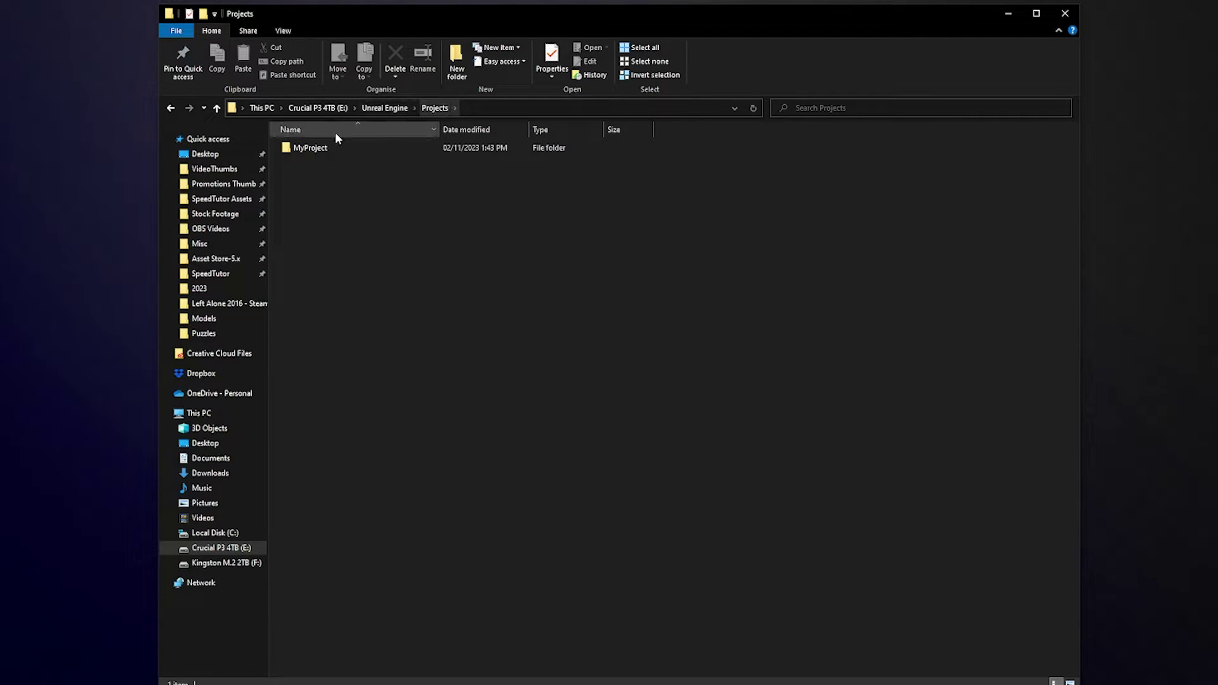
# - Create a new folder named Plugins inside the MyProject folder
pyautogui.doubleClick(325, 147)
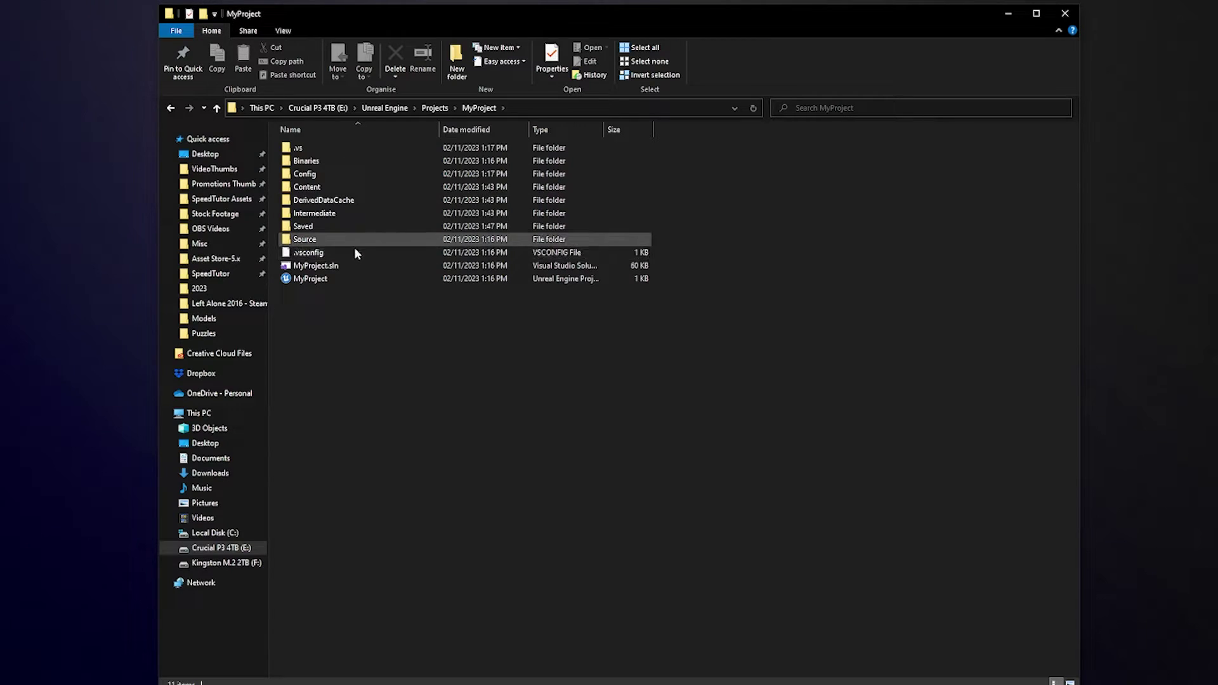
pyautogui.rightClick(335, 330)
pyautogui.moveTo(463, 531)
pyautogui.click(520, 530)
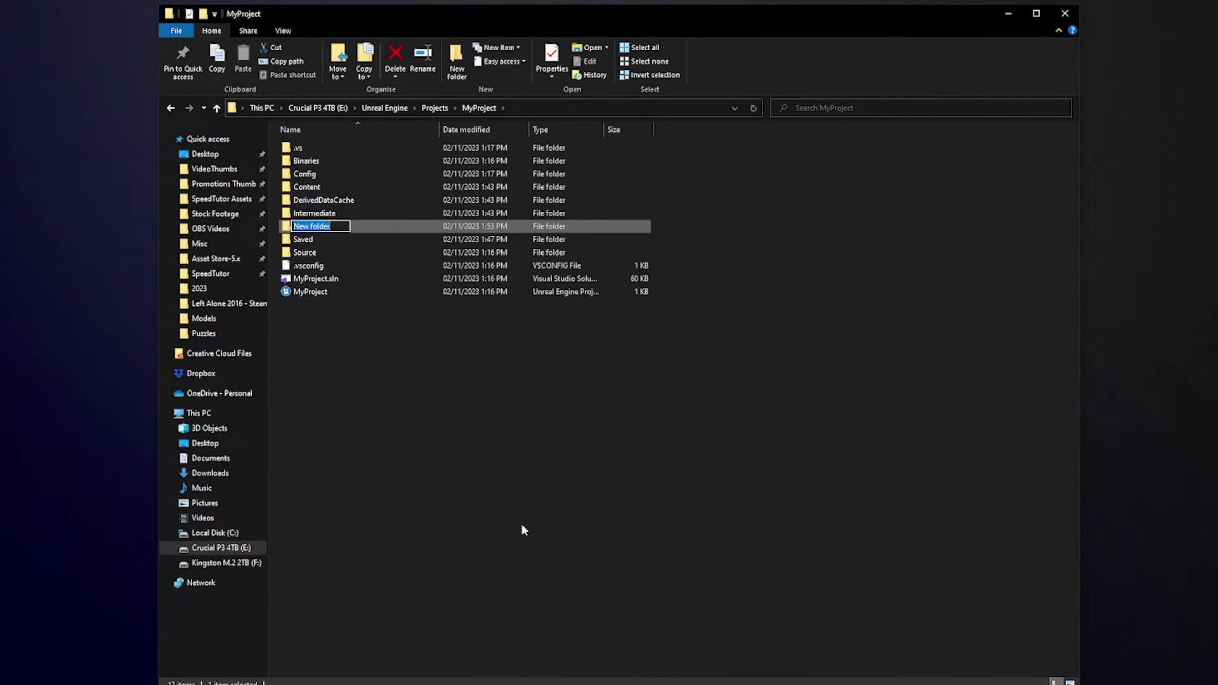
pyautogui.write('Plugins')
pyautogui.press('Return')
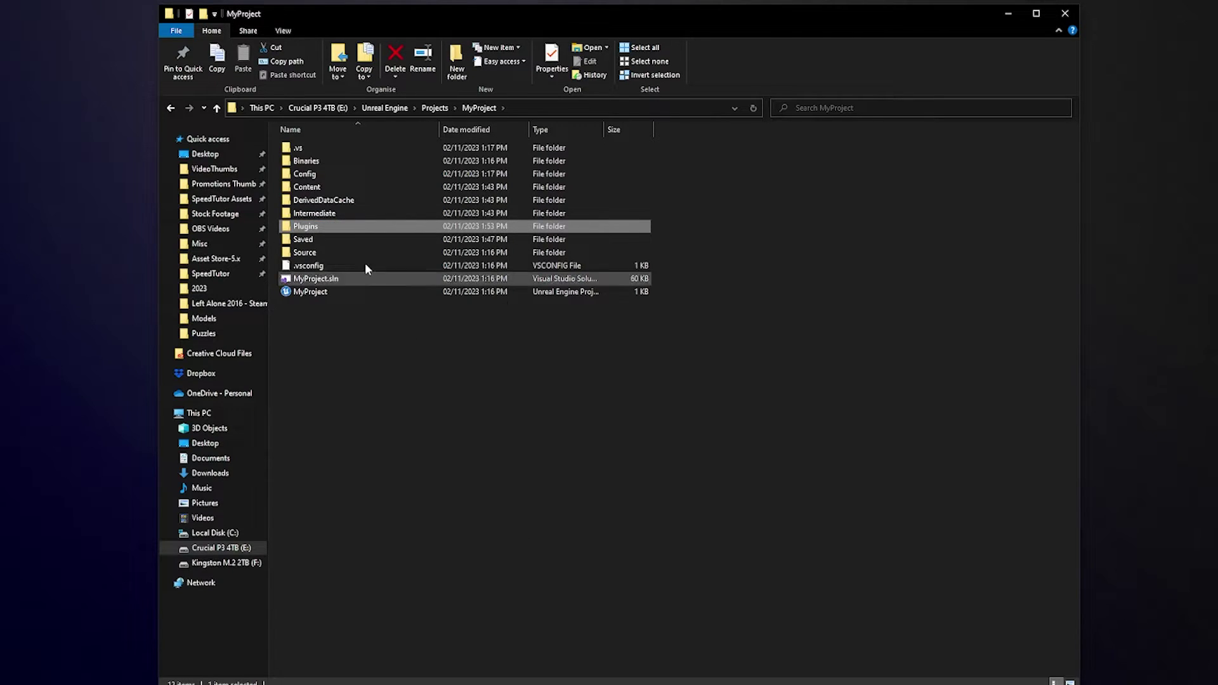
# - Paste the UnrealToUnity folder into Plugins and check its contents
pyautogui.doubleClick(319, 227)
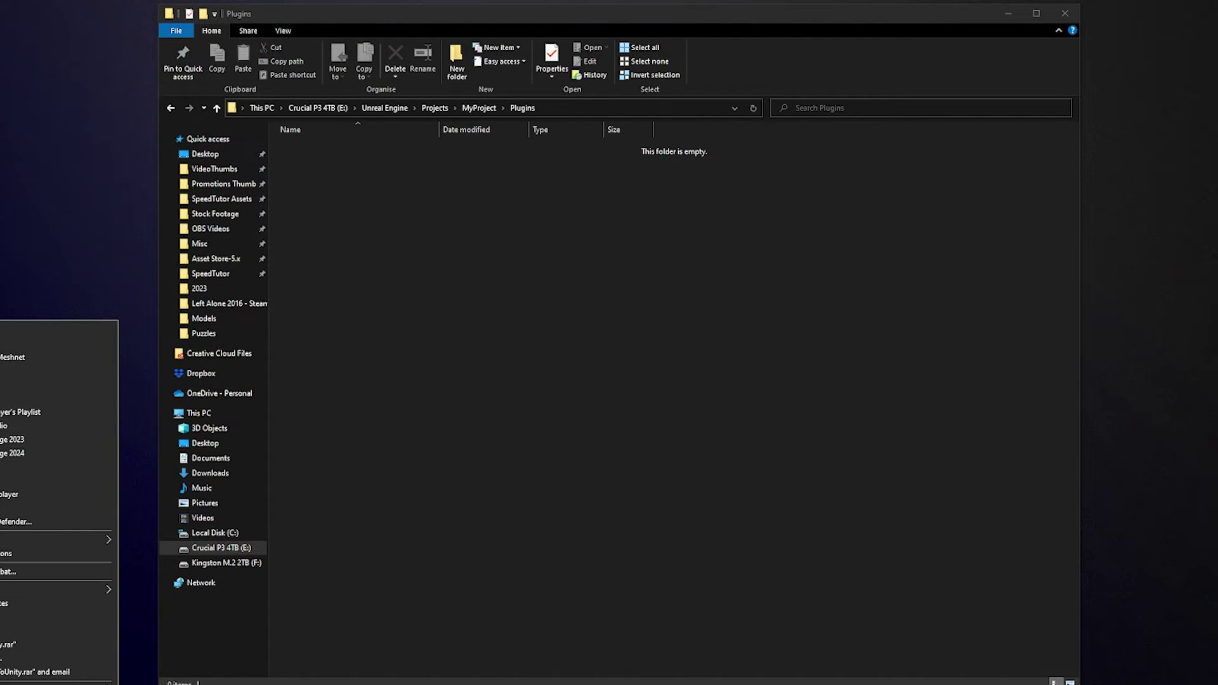
pyautogui.rightClick(371, 344)
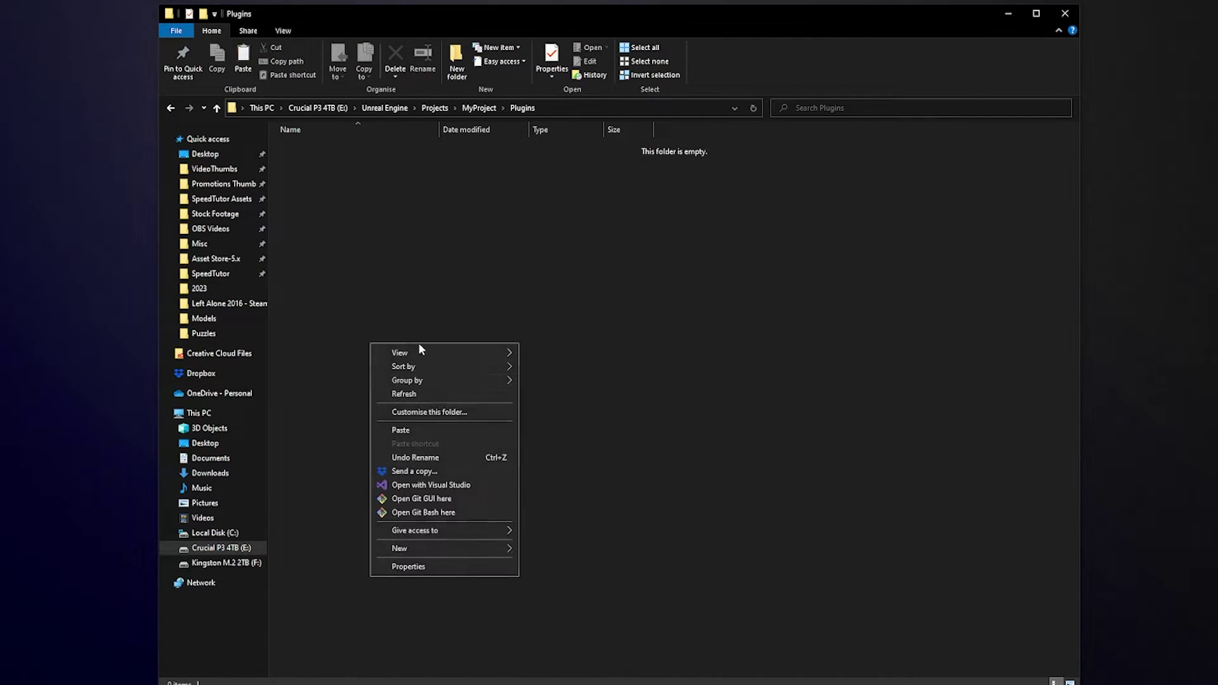
pyautogui.click(444, 429)
pyautogui.doubleClick(357, 146)
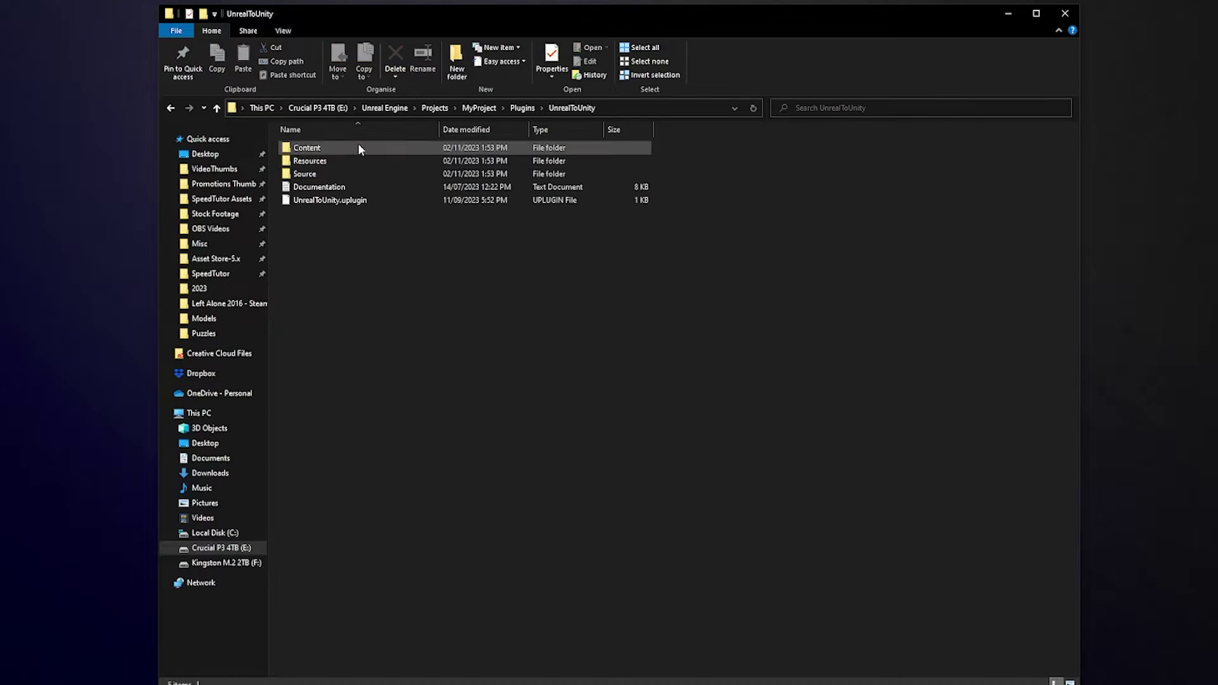
pyautogui.click(170, 108)
pyautogui.click(170, 108)
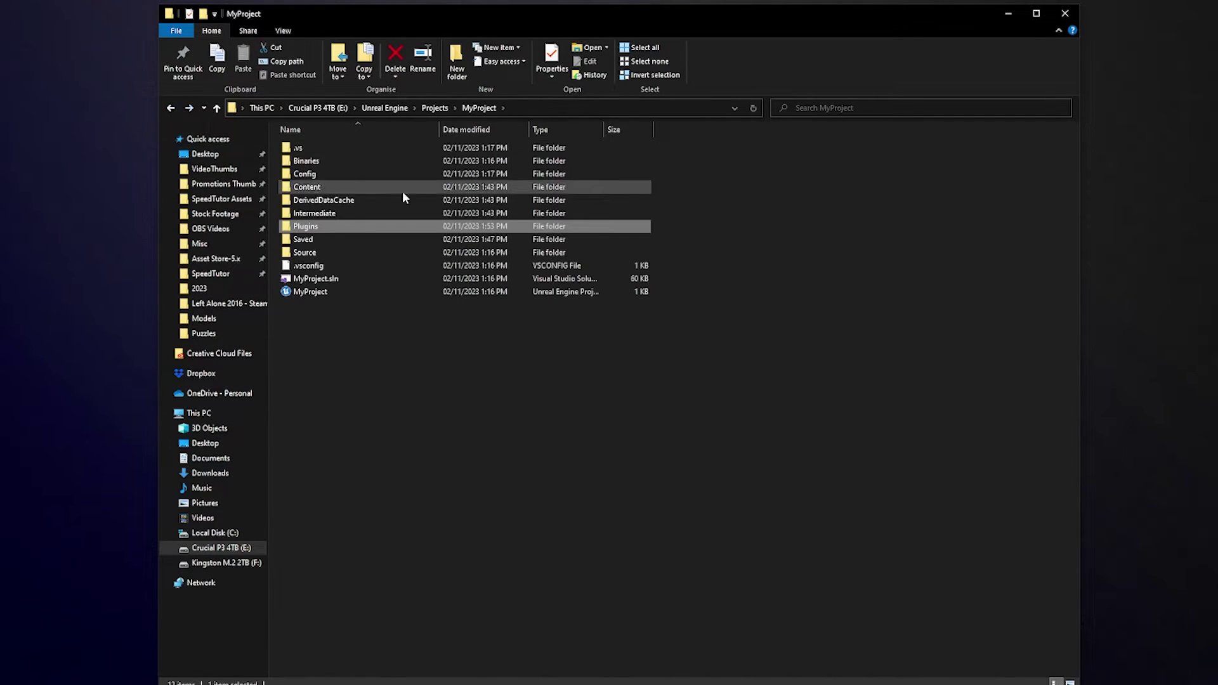
pyautogui.doubleClick(321, 230)
pyautogui.click(320, 147)
pyautogui.doubleClick(320, 146)
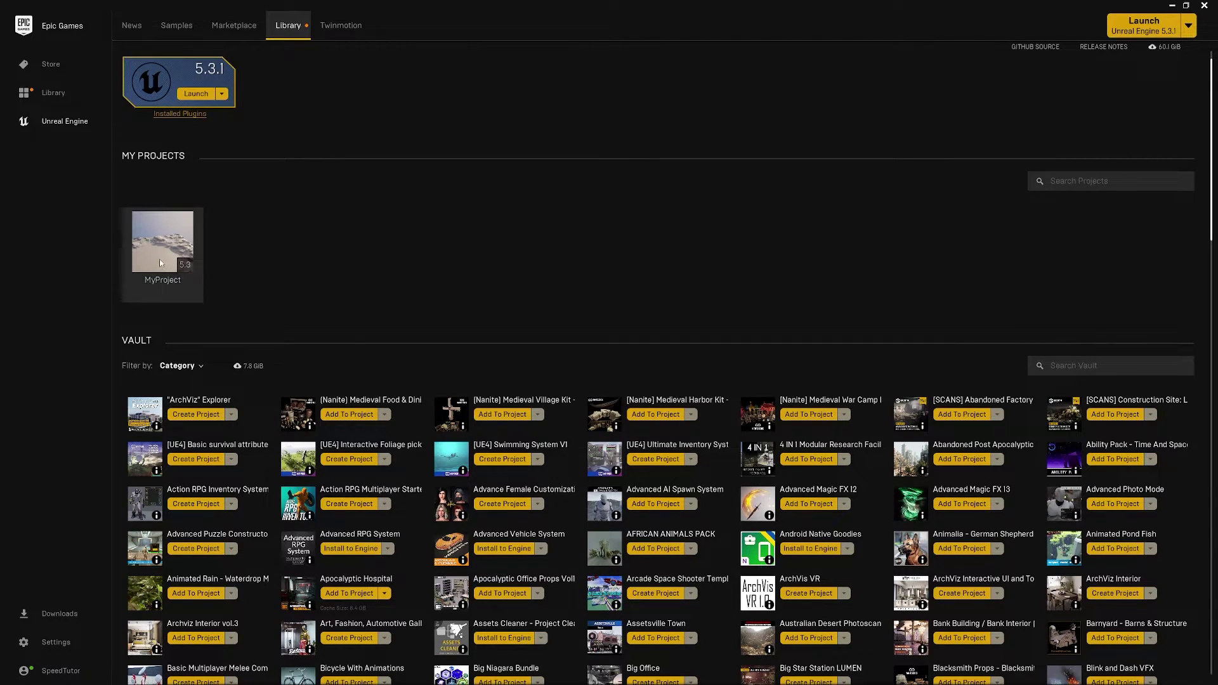
# - Launch MyProject from My Projects to open Unreal Editor on the hospital MainMap
pyautogui.moveTo(167, 244)
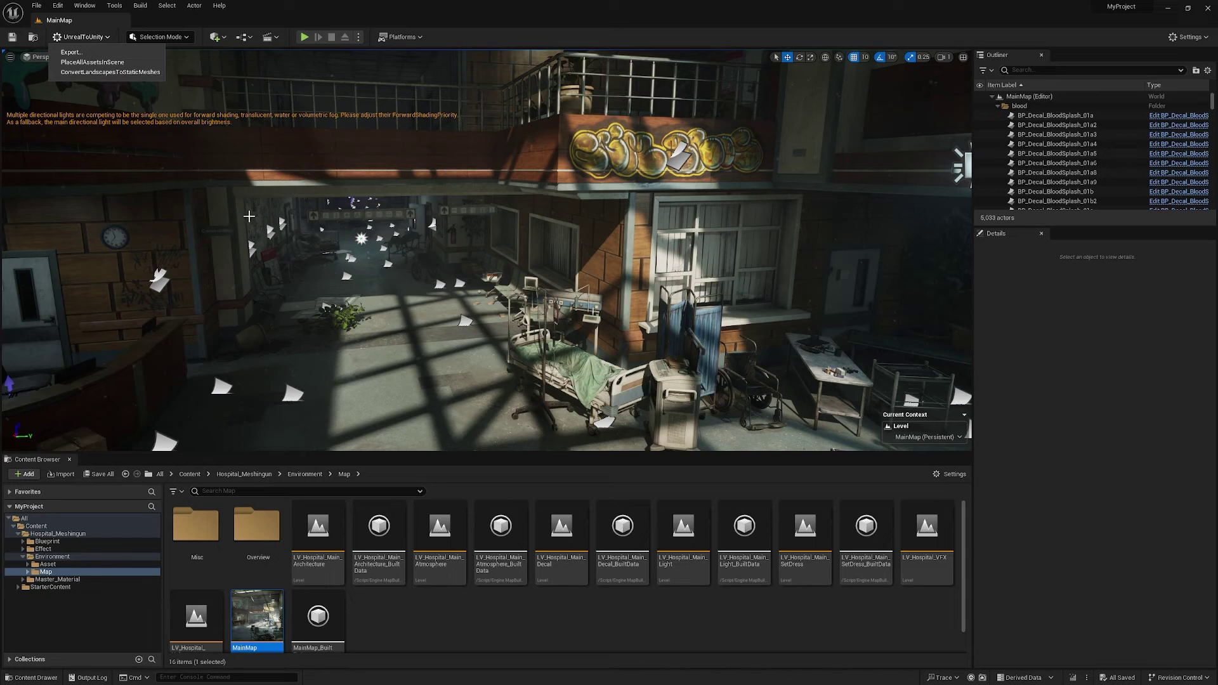
# - Export the hospital map with Universal Render Pipeline to C:\UnrealToUnity, standard shaders off
pyautogui.press('w')
pyautogui.moveTo(382, 292); pyautogui.dragTo(334, 286, button='right')
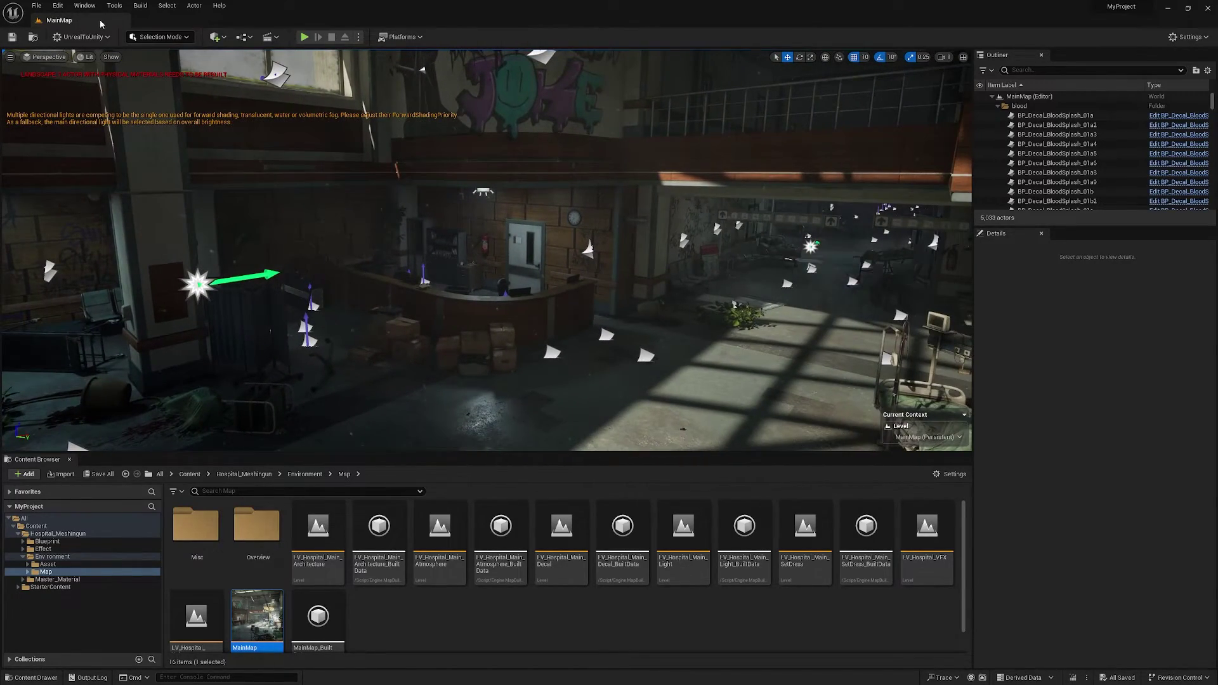
pyautogui.click(81, 37)
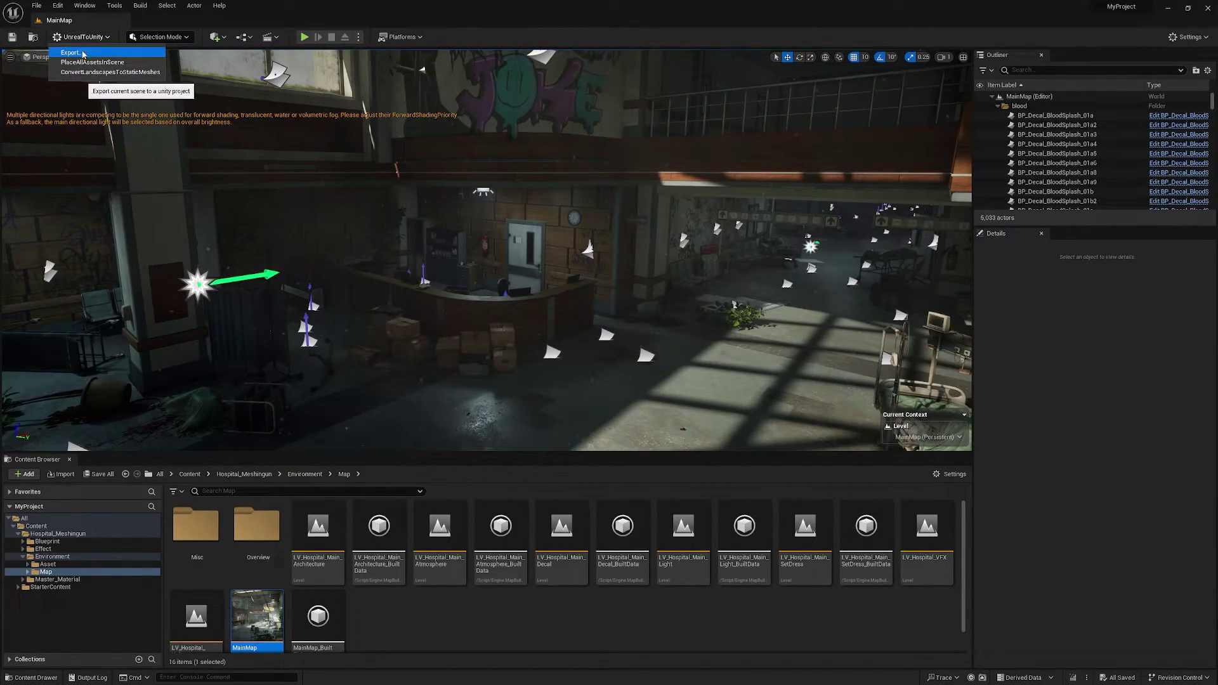
pyautogui.click(83, 52)
pyautogui.click(626, 277)
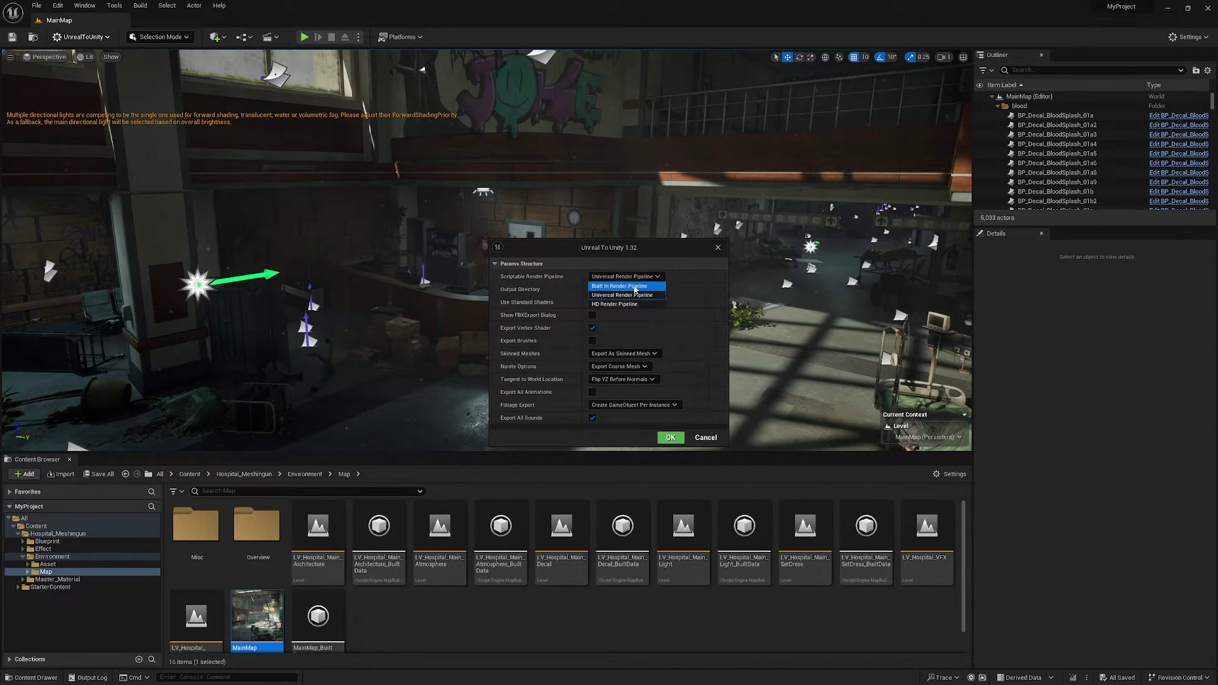
pyautogui.click(634, 295)
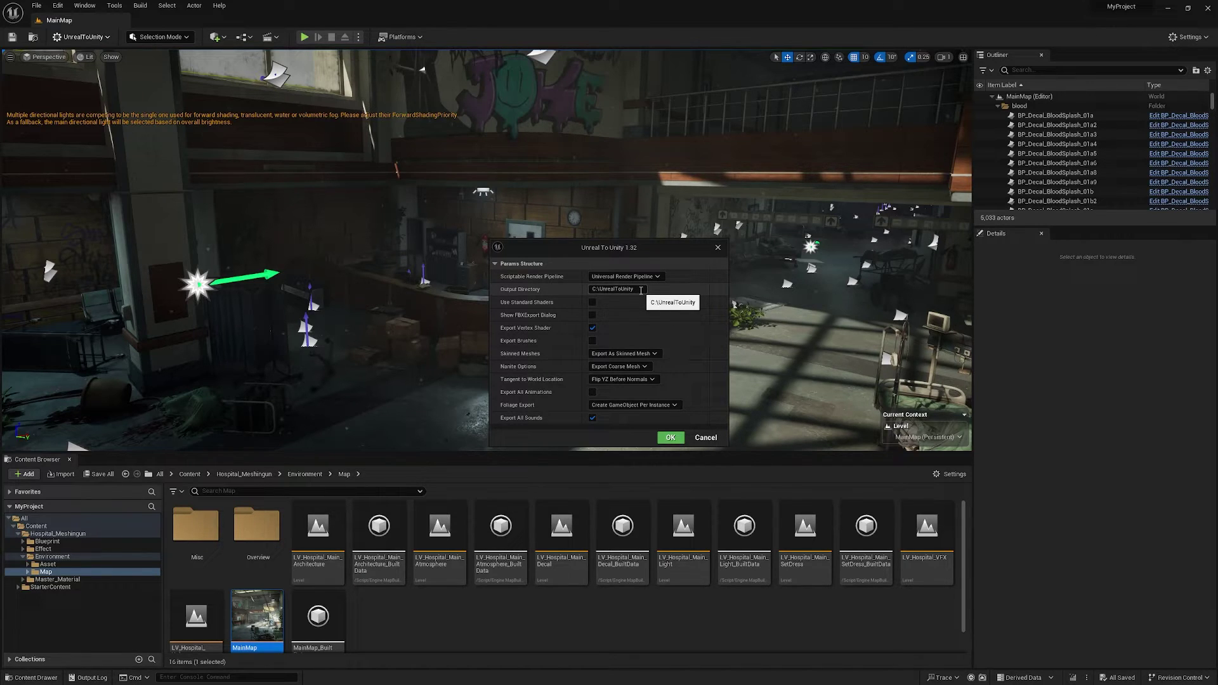
pyautogui.click(637, 290)
pyautogui.click(629, 289)
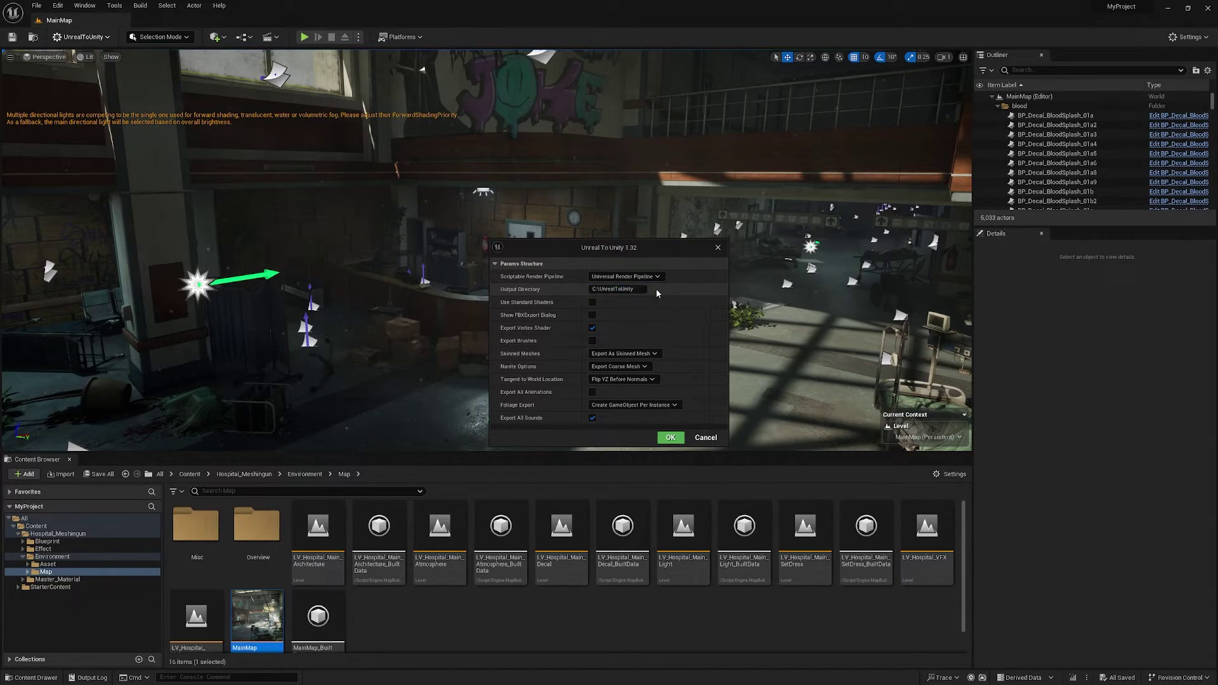
pyautogui.click(593, 302)
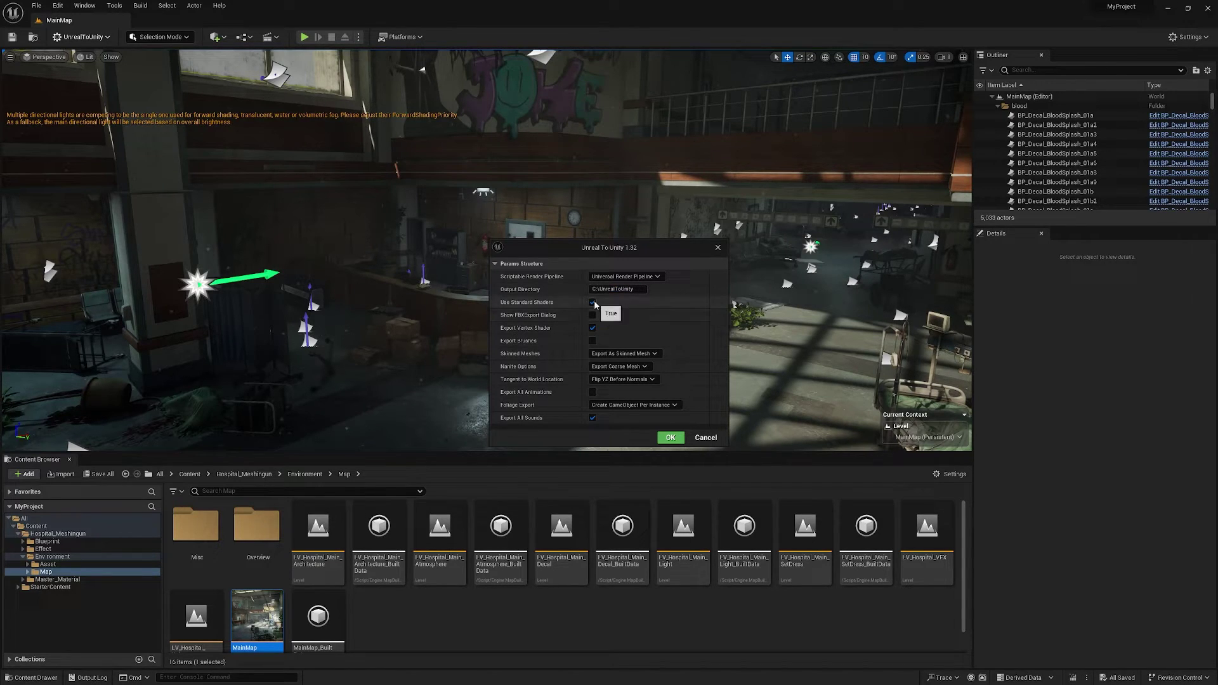
pyautogui.click(593, 302)
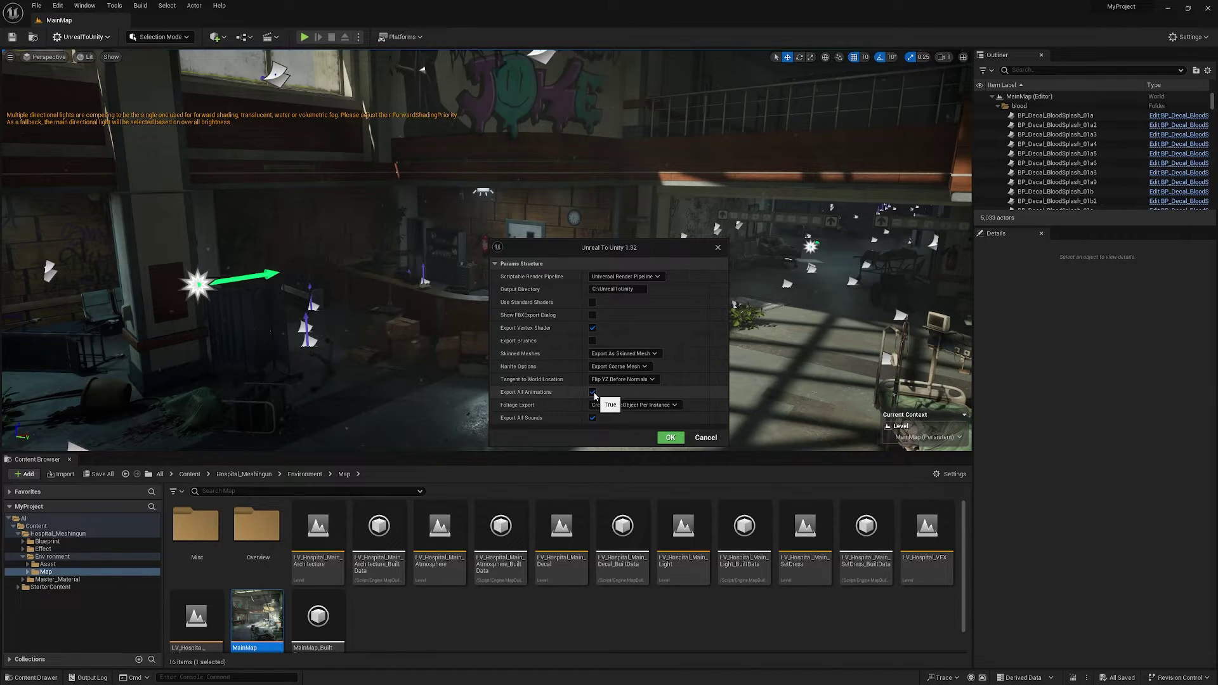
pyautogui.click(667, 438)
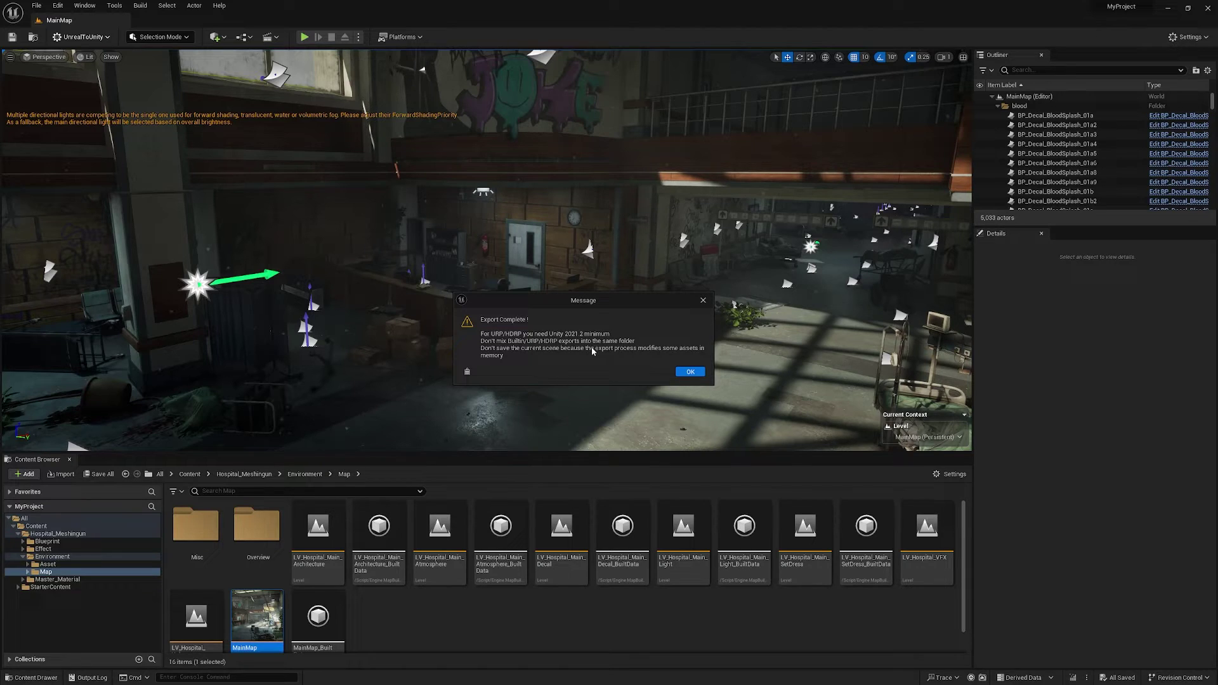
# - Dismiss the Export Complete message and open the exported UnrealToUnity folder on C:
pyautogui.click(690, 372)
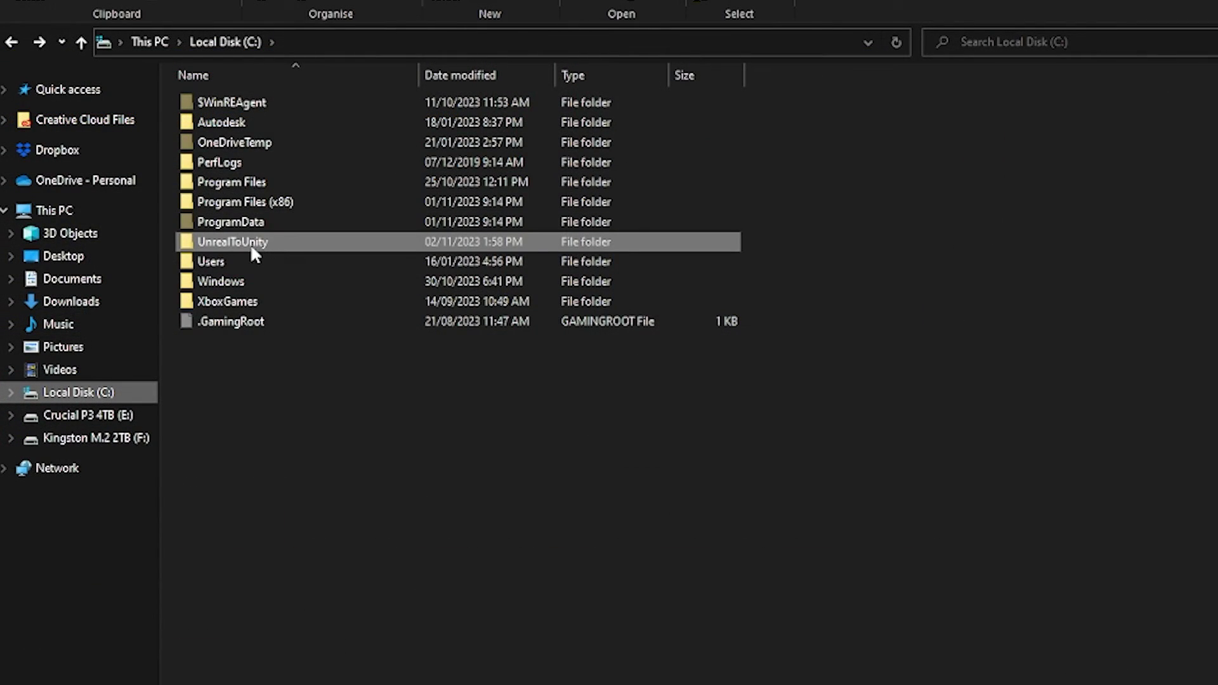
pyautogui.doubleClick(252, 246)
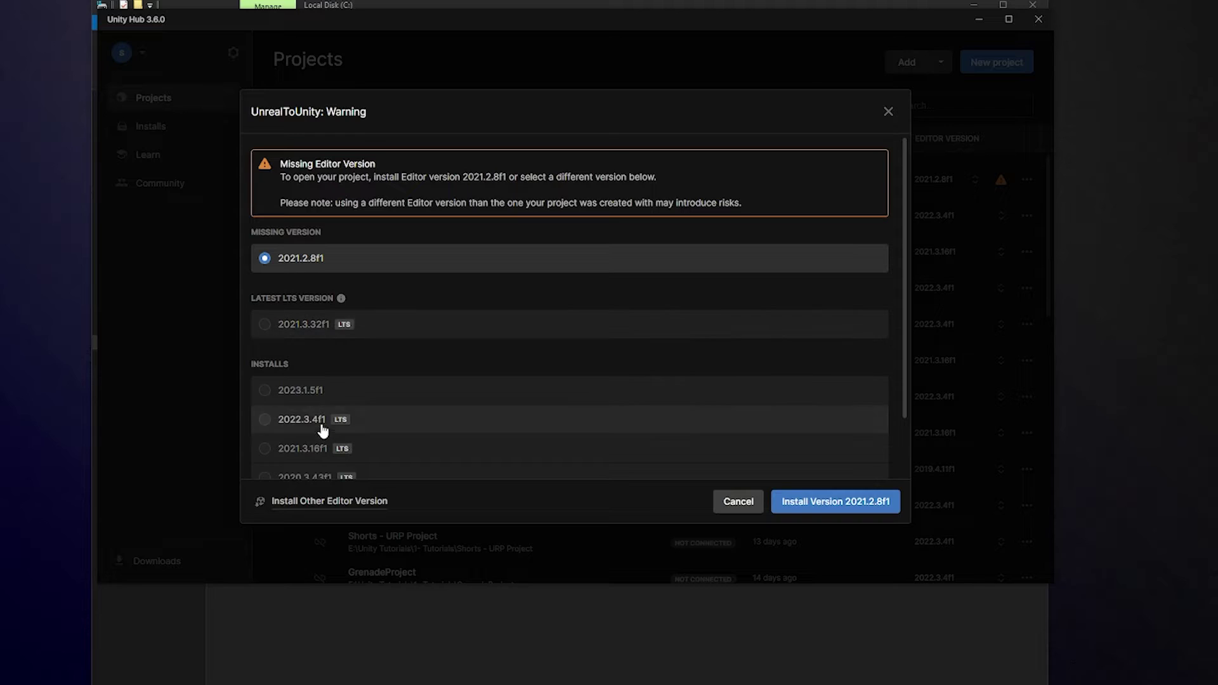
# - Open UnrealToUnity with the installed 2022.3.4f1 editor, confirming the version change
pyautogui.click(301, 424)
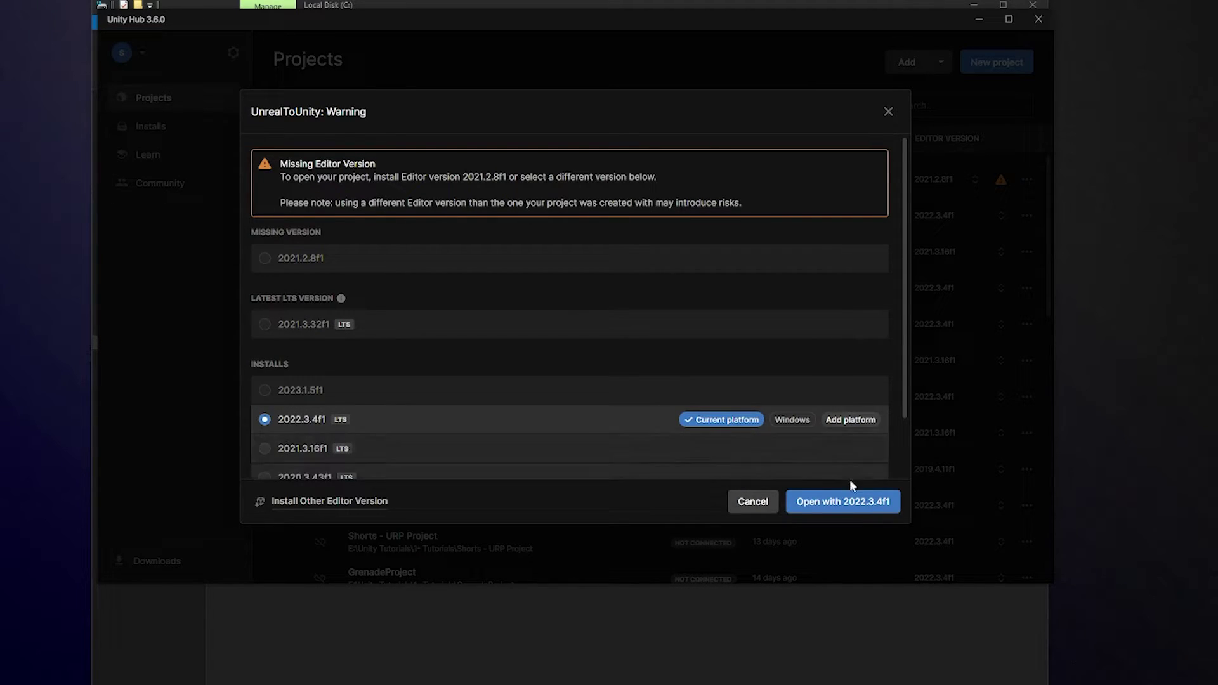
pyautogui.click(856, 501)
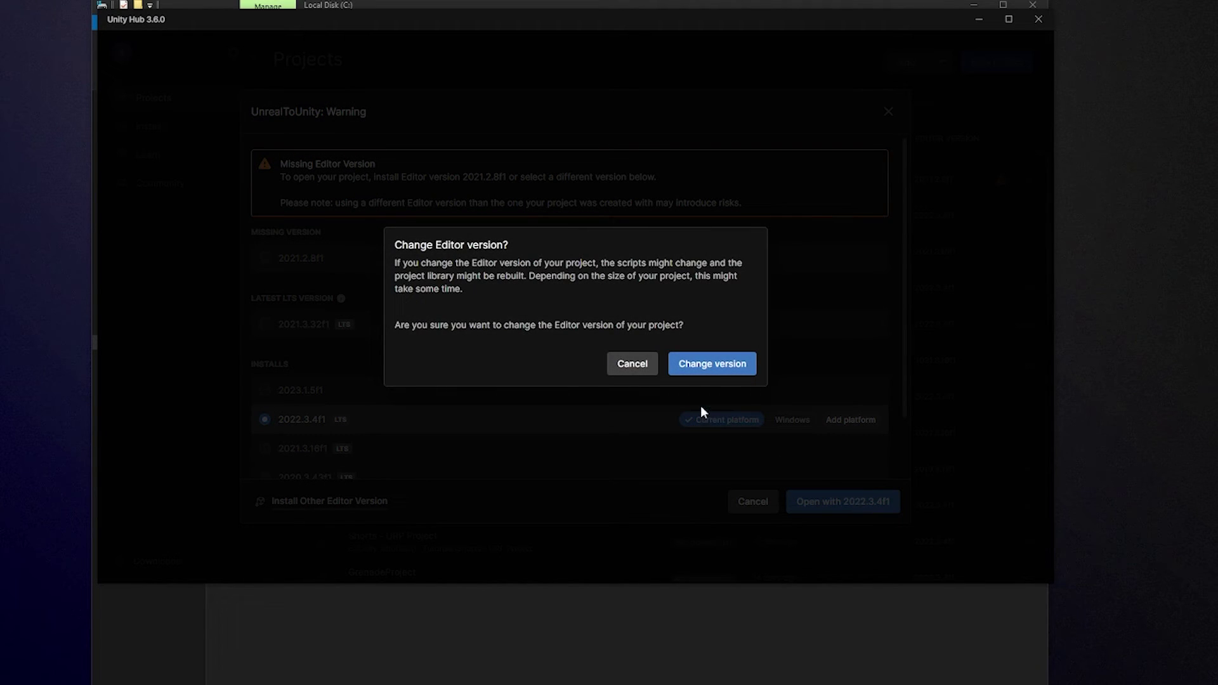
pyautogui.click(710, 365)
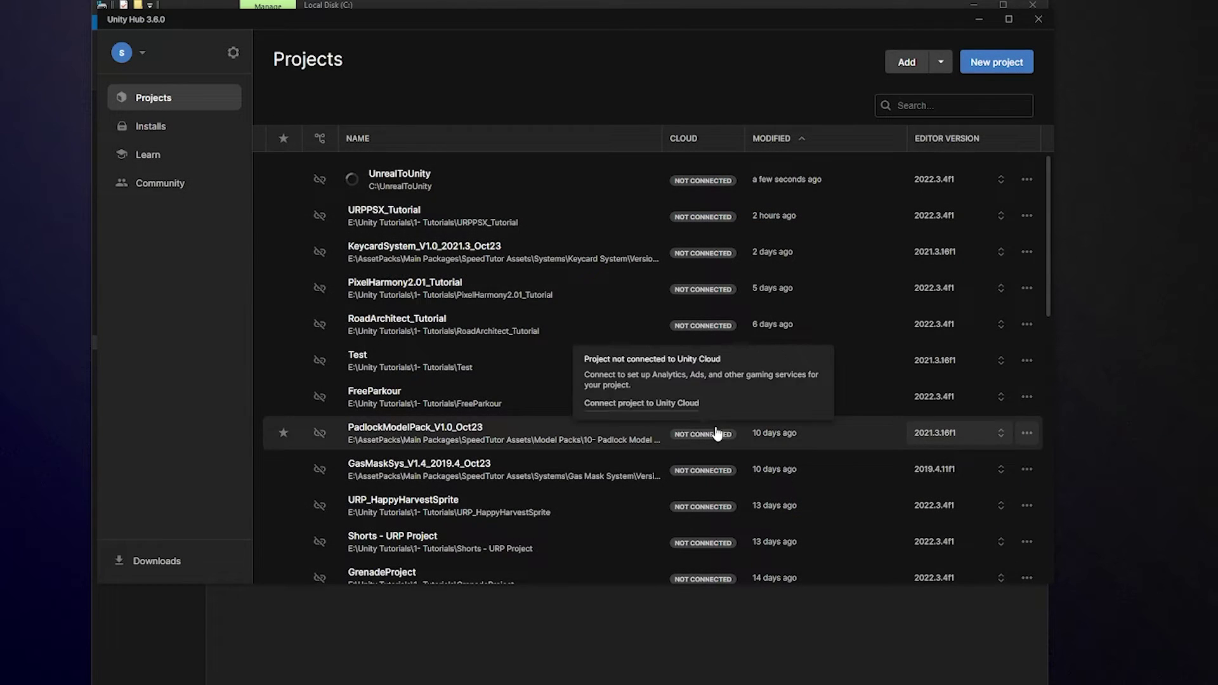
pyautogui.click(652, 436)
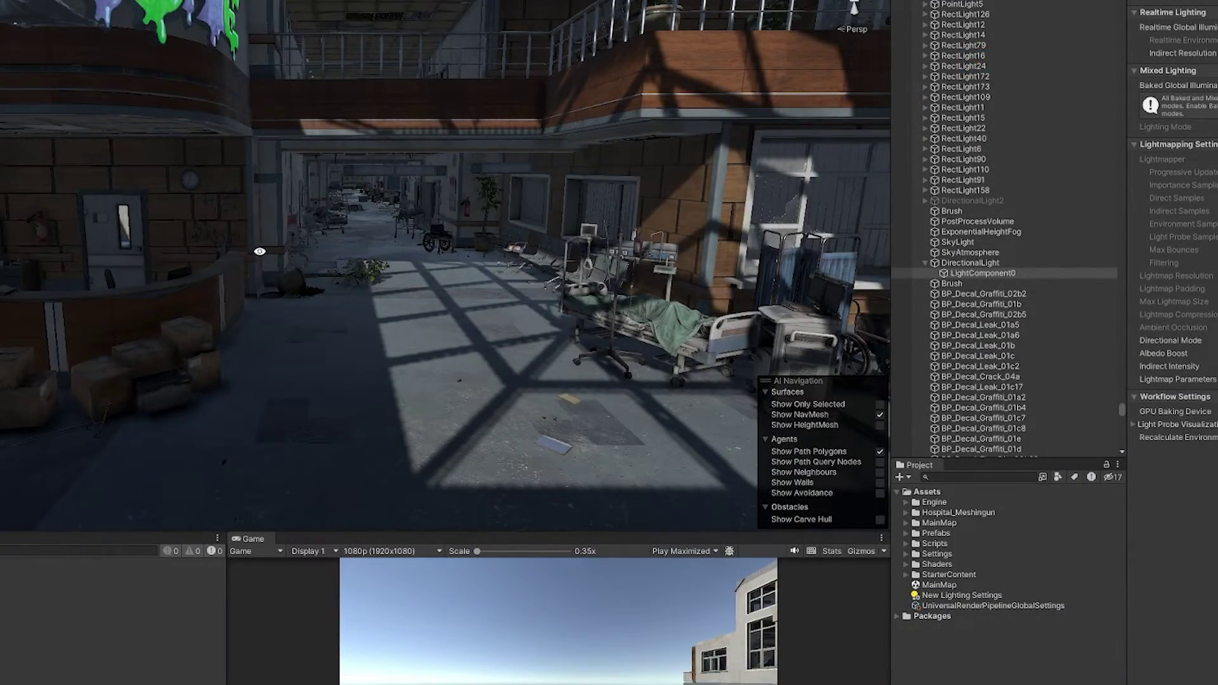
pyautogui.keyDown('alt'); pyautogui.moveTo(260, 252); pyautogui.dragTo(303, 293); pyautogui.keyUp('alt')
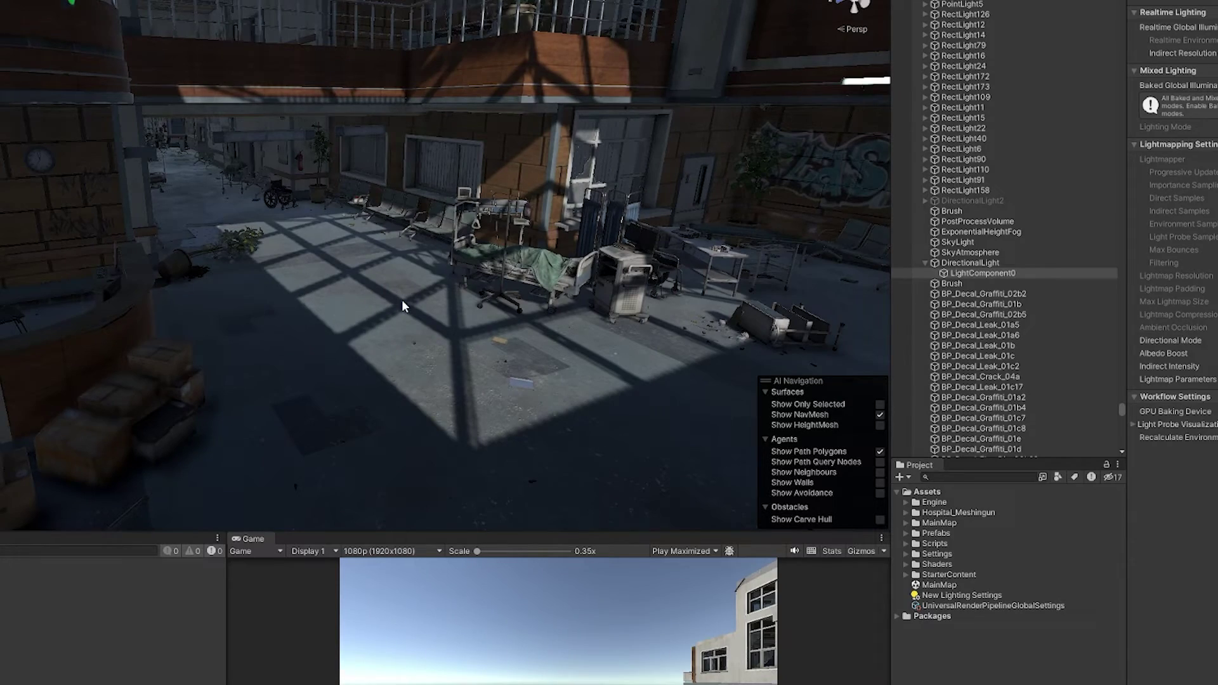
pyautogui.keyDown('alt'); pyautogui.moveTo(403, 307); pyautogui.dragTo(566, 252); pyautogui.keyUp('alt')
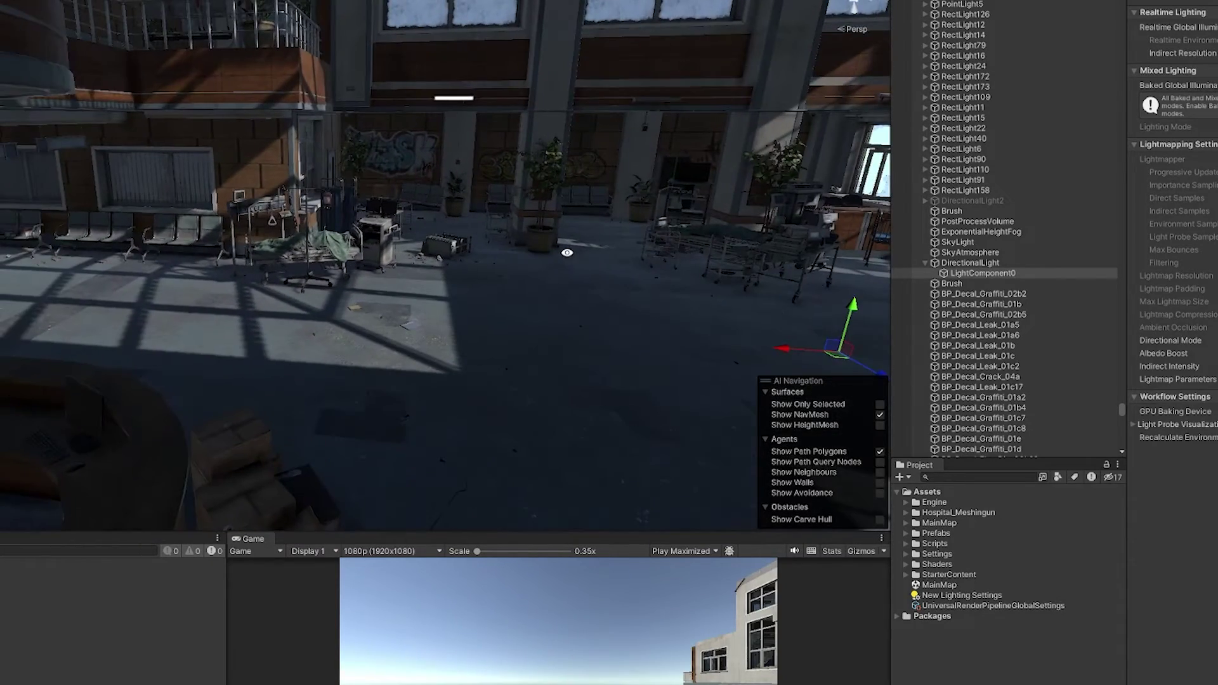
pyautogui.keyDown('alt'); pyautogui.moveTo(725, 333); pyautogui.dragTo(264, 197); pyautogui.keyUp('alt')
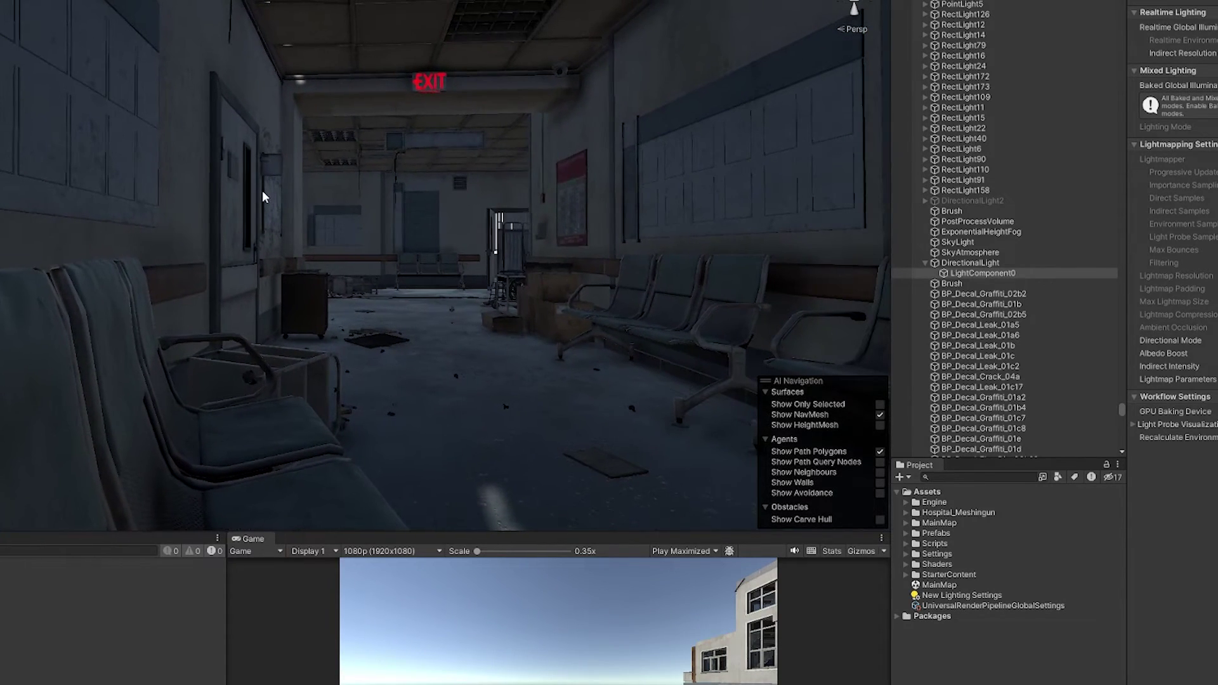
pyautogui.click(906, 566)
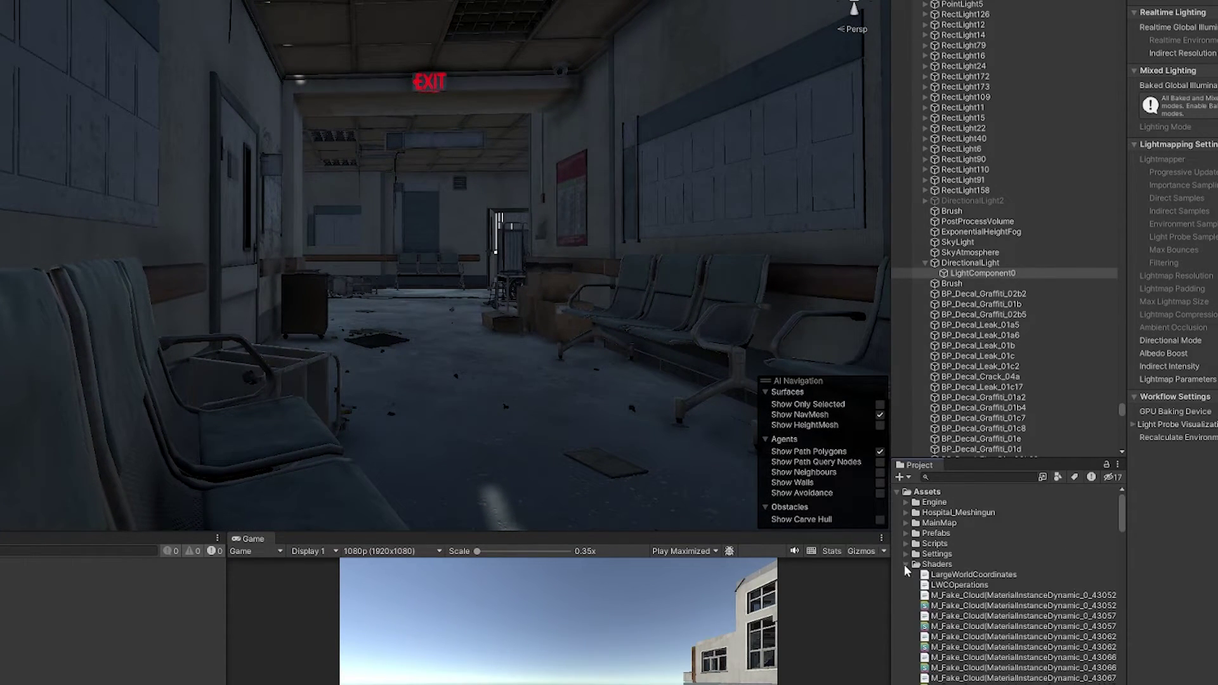
pyautogui.click(906, 566)
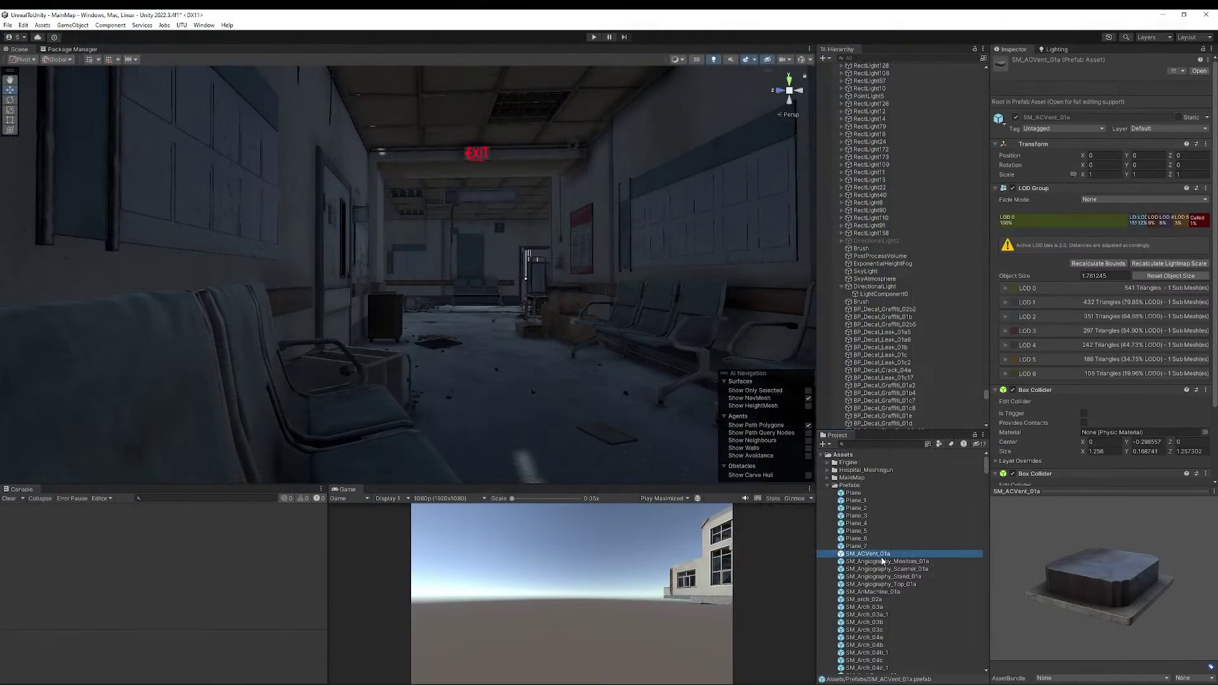
pyautogui.moveTo(880, 558); pyautogui.dragTo(442, 322)
pyautogui.press('f')
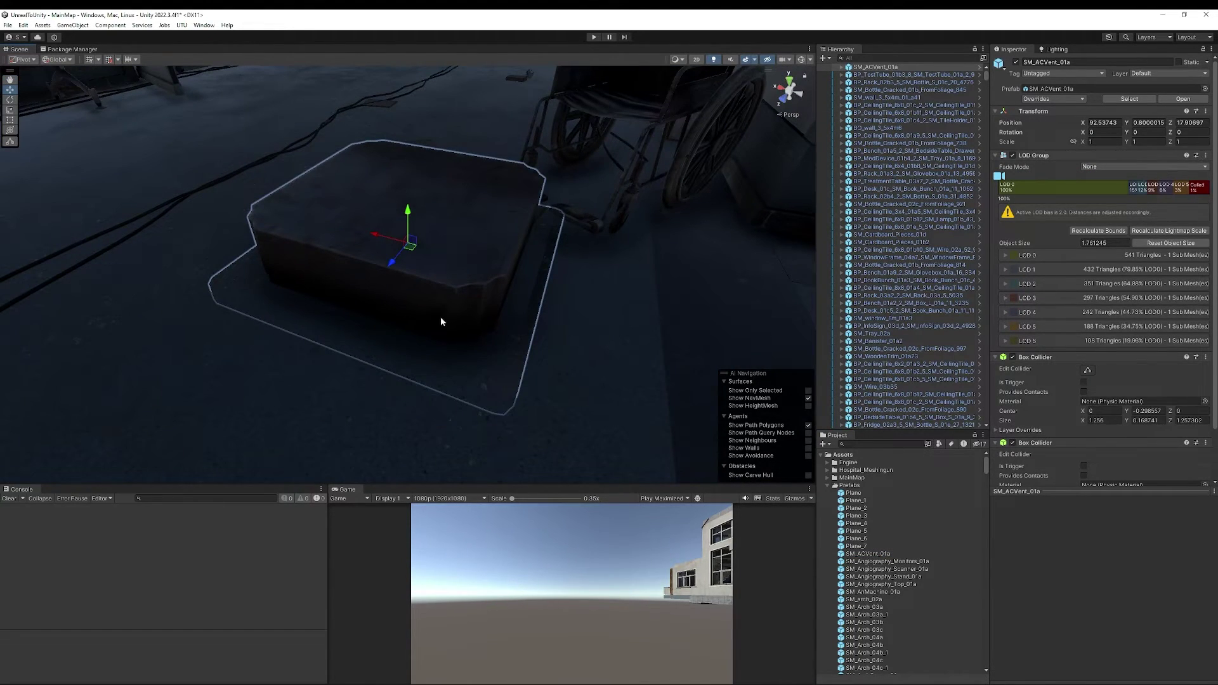
pyautogui.press('Delete')
pyautogui.scroll(-10, 875, 570)
pyautogui.click(873, 610)
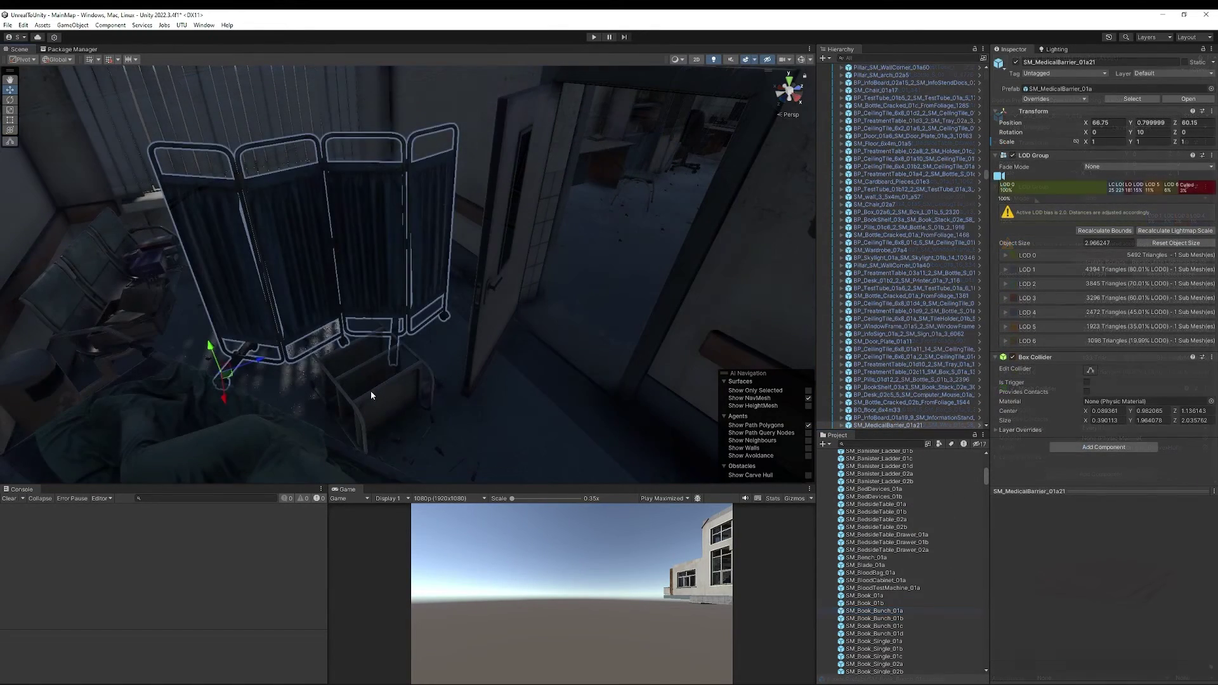
# - Frame the treatment table, expand its LOD children, and show LOD0's MI_TreatmentTable_01a textures
pyautogui.click(370, 391)
pyautogui.press('f')
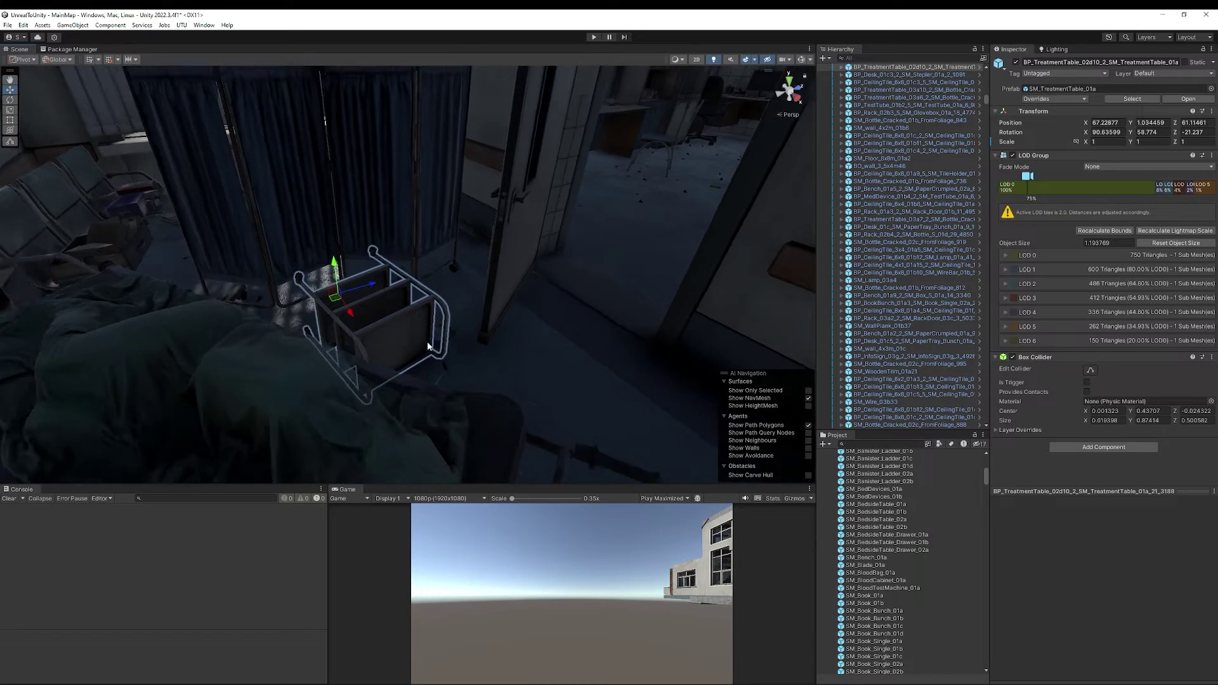
pyautogui.scroll(4, 887, 191)
pyautogui.click(841, 153)
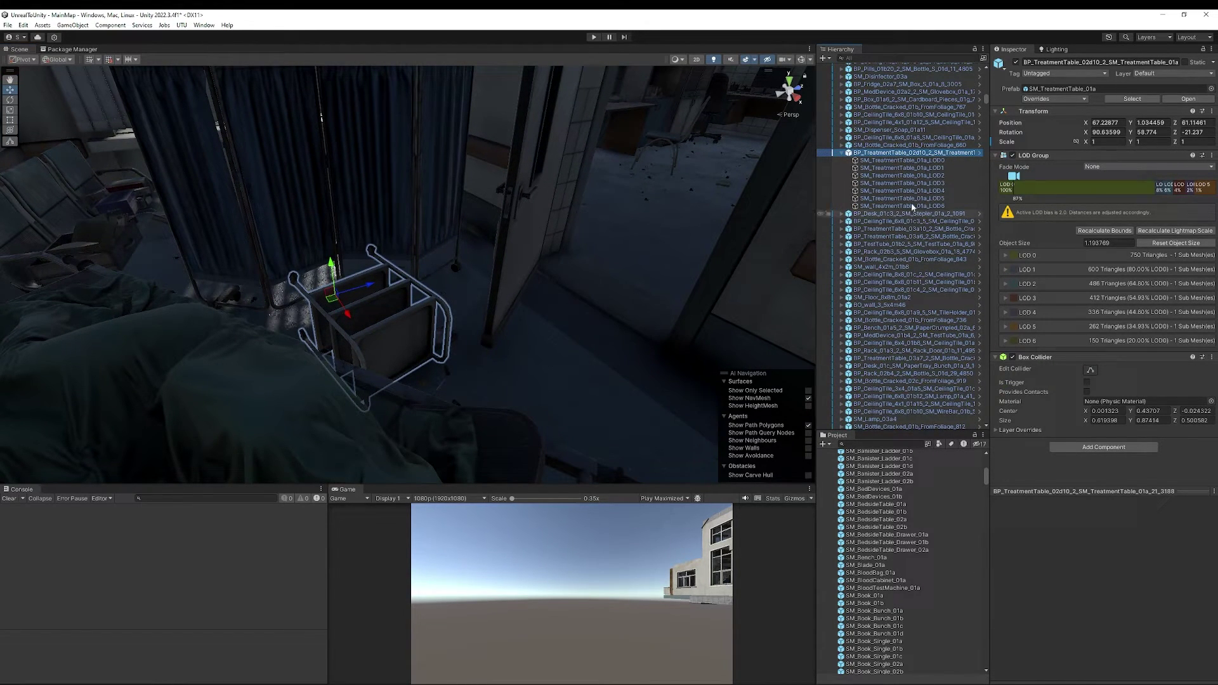
pyautogui.click(929, 168)
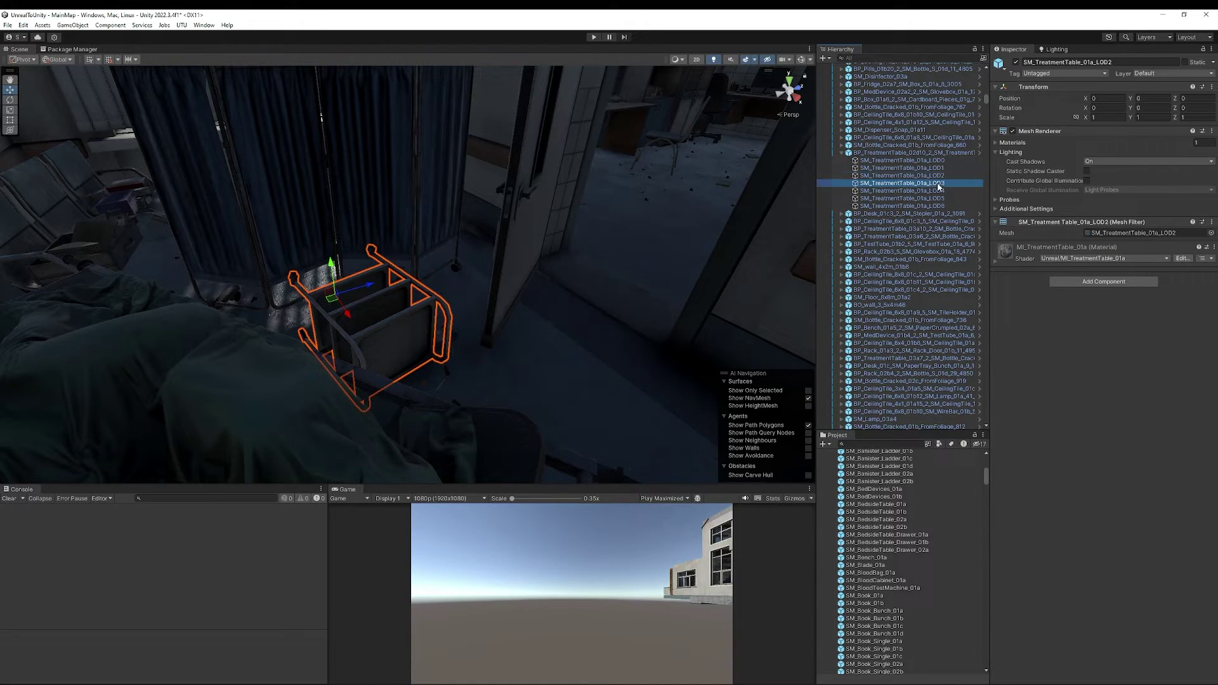
pyautogui.click(920, 161)
pyautogui.click(1054, 249)
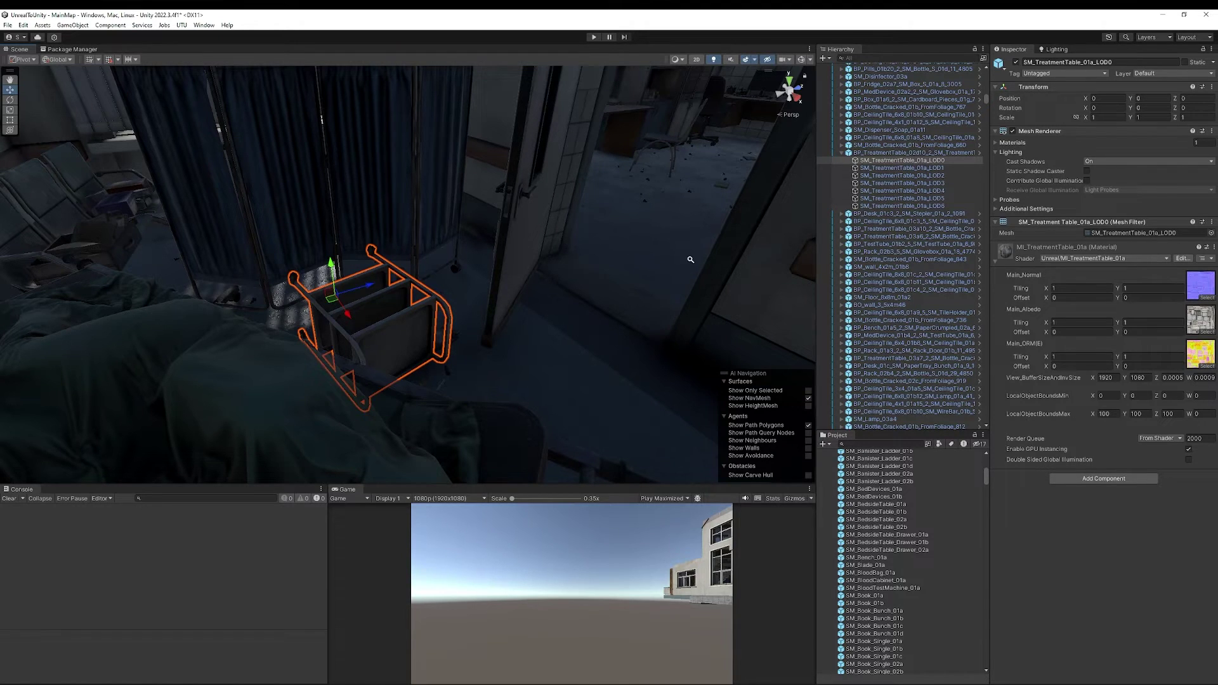
pyautogui.keyDown('alt'); pyautogui.moveTo(690, 260); pyautogui.dragTo(639, 292, button='right'); pyautogui.keyUp('alt')
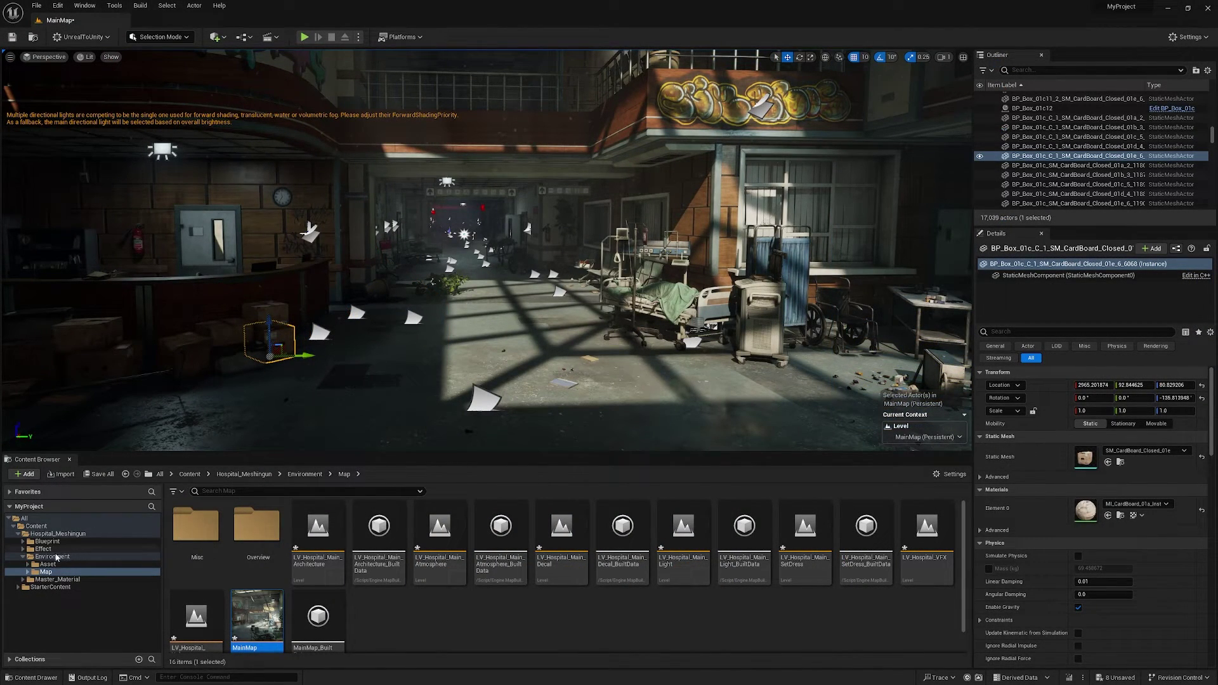
# - Browse the Content Browser through Environment > Asset > Mesh > Props > fridge
pyautogui.click(23, 557)
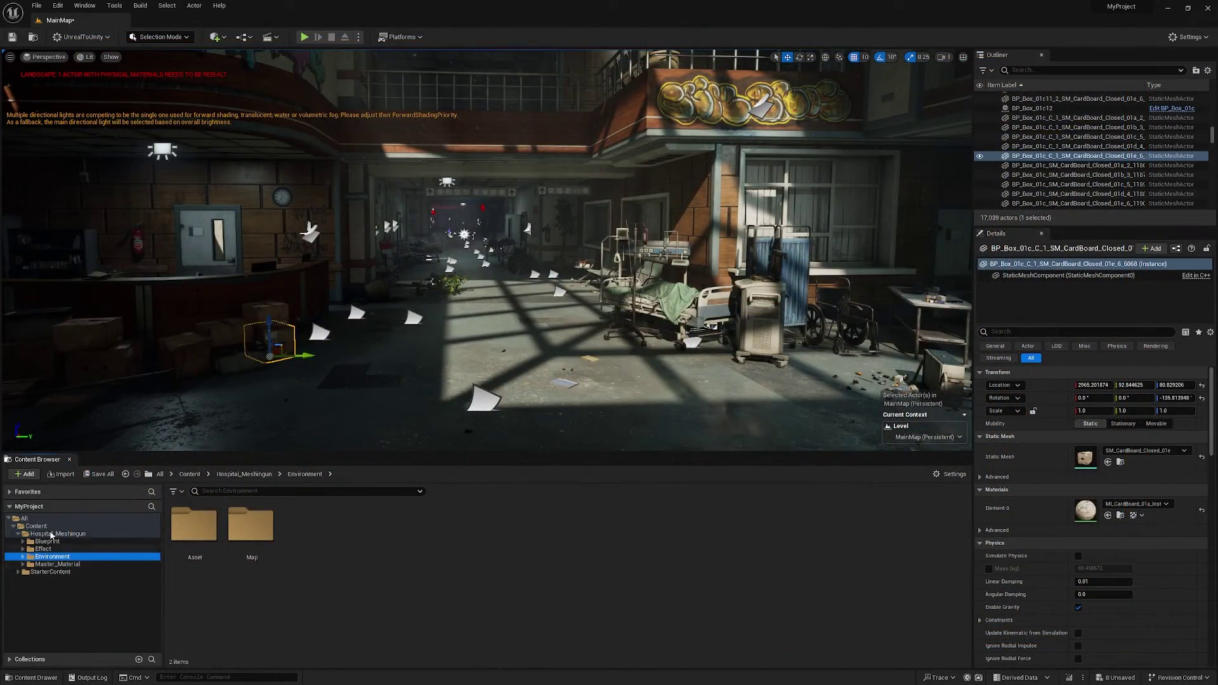
pyautogui.click(23, 556)
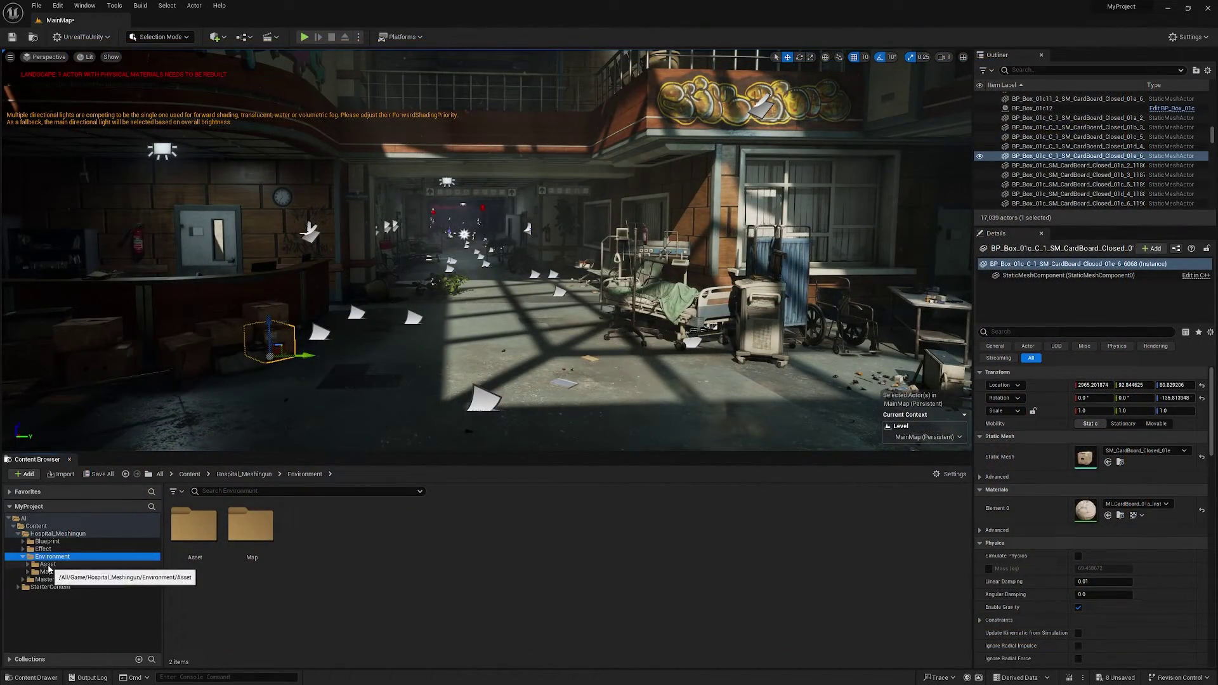
pyautogui.click(49, 567)
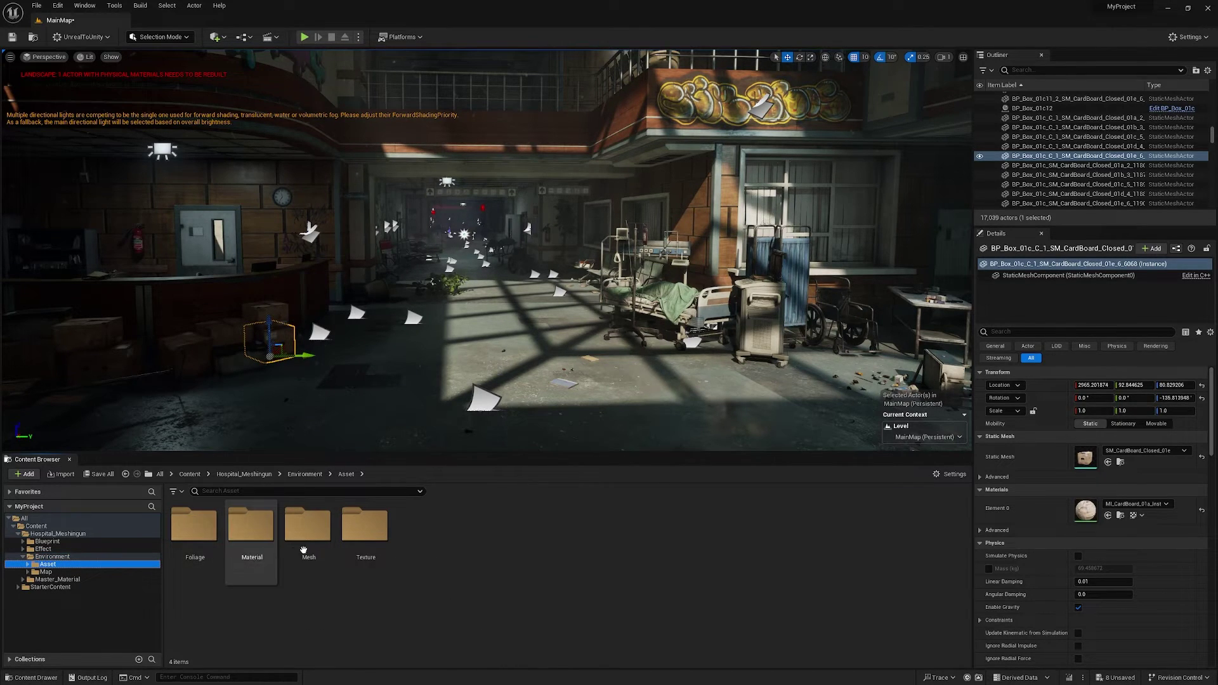
pyautogui.doubleClick(305, 549)
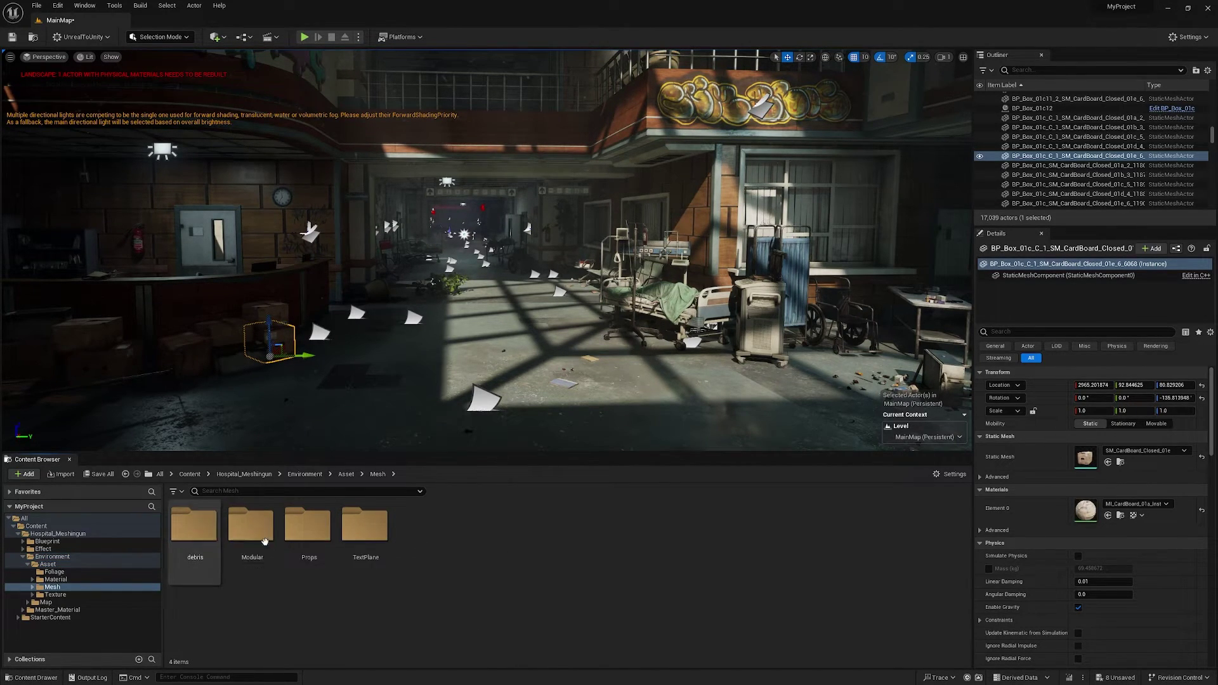
pyautogui.doubleClick(307, 536)
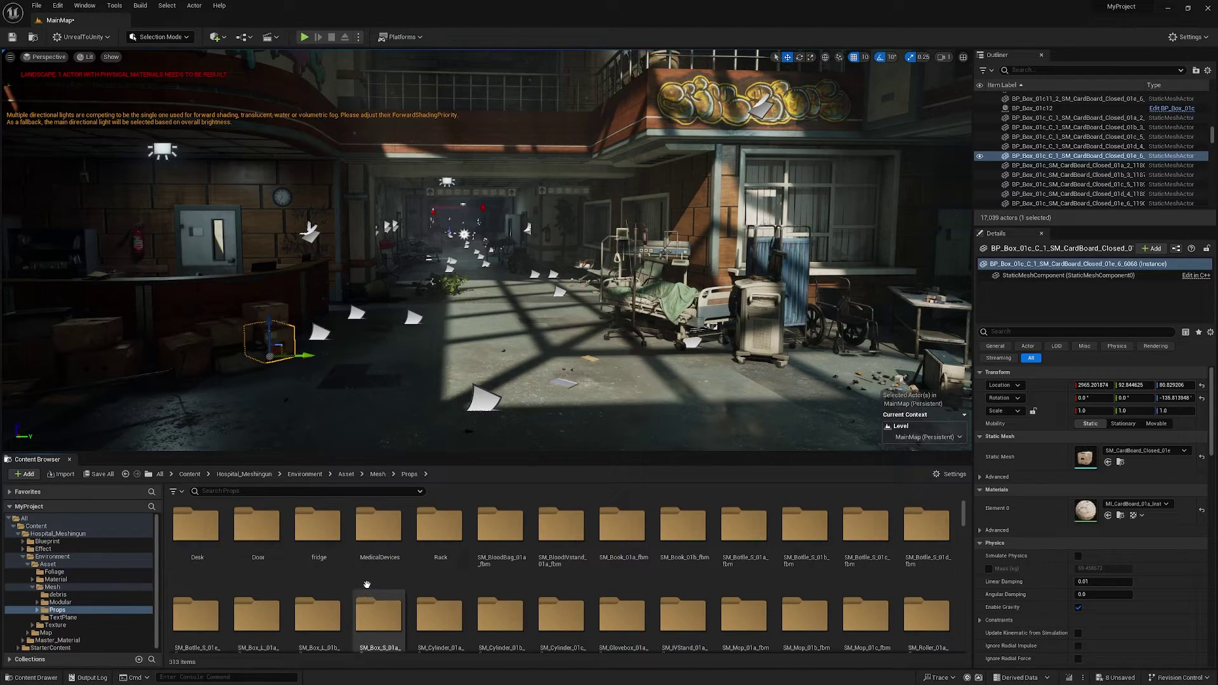
pyautogui.doubleClick(318, 533)
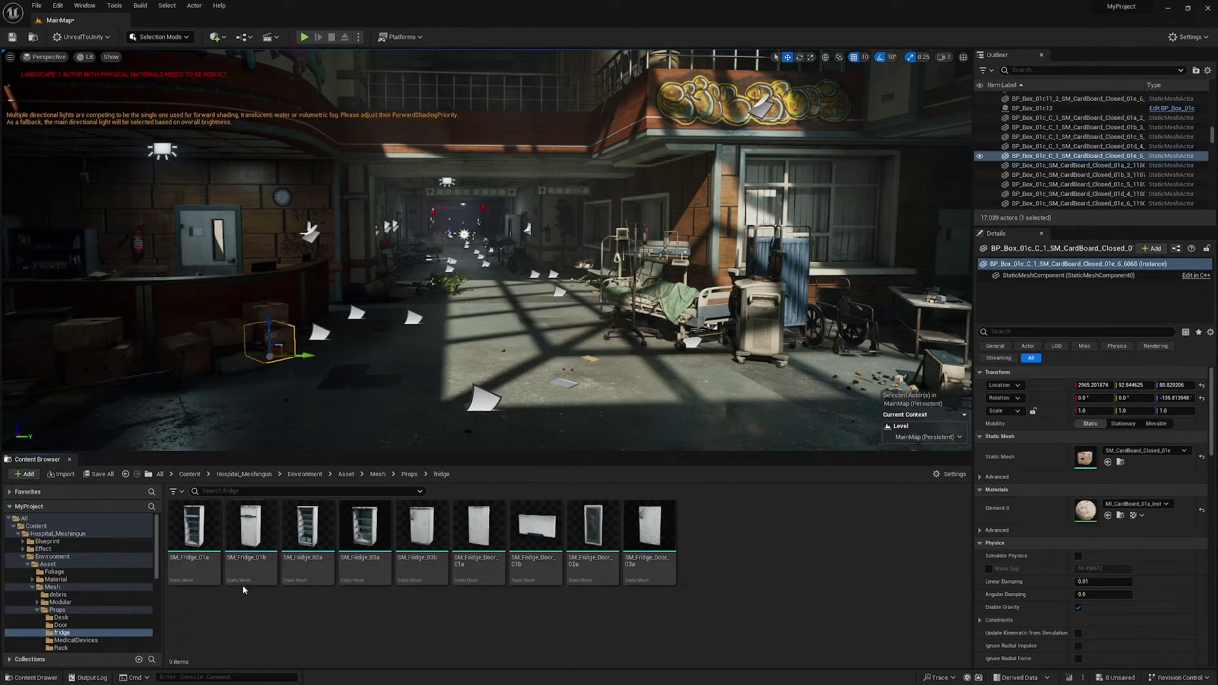
pyautogui.moveTo(254, 540)
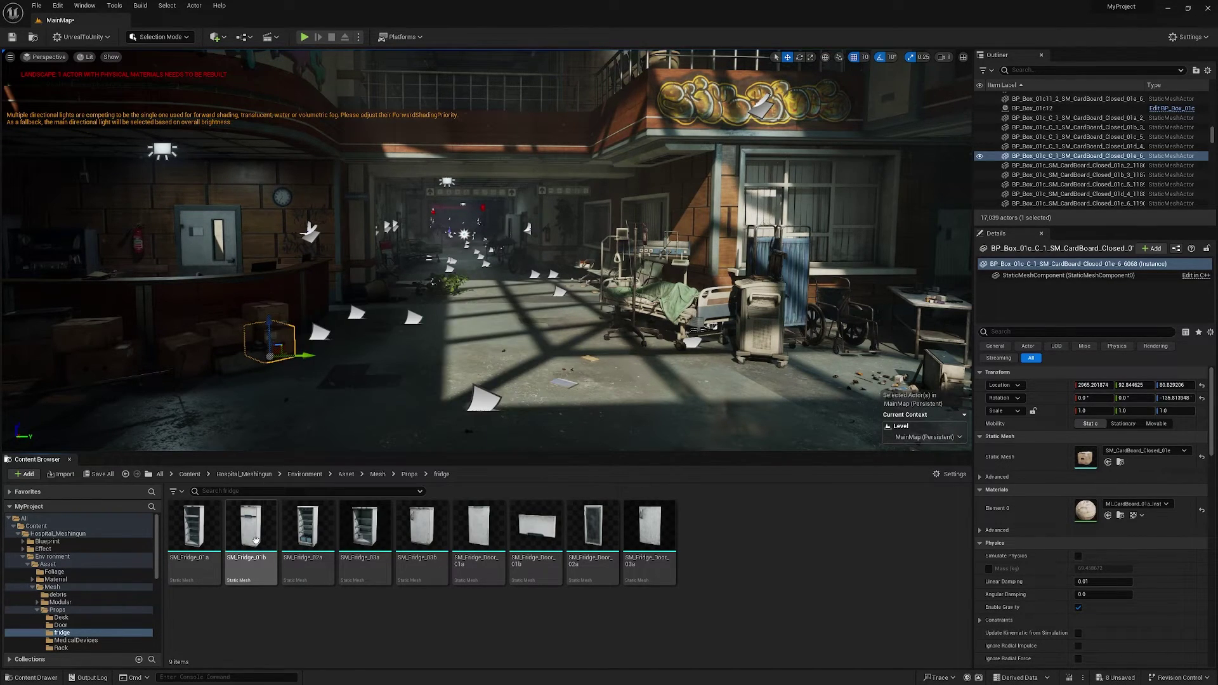
# - Export SM_Fridge_01b to the Desktop's ExportedModels folder
pyautogui.rightClick(255, 539)
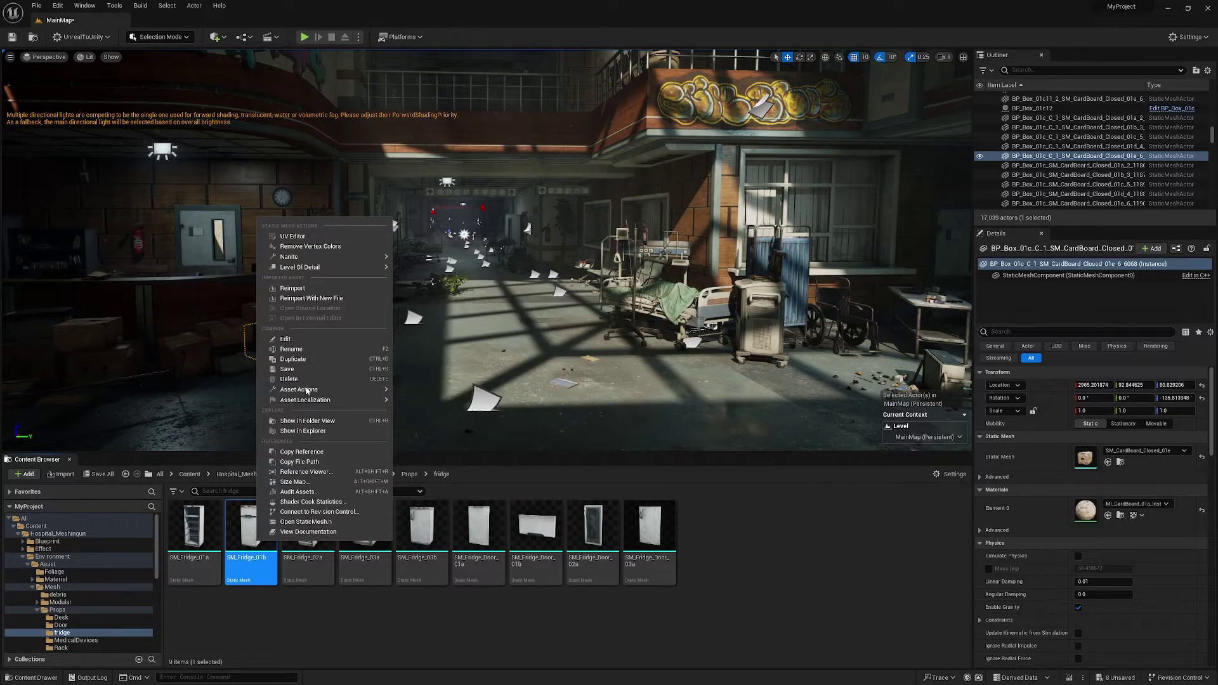
pyautogui.moveTo(336, 398)
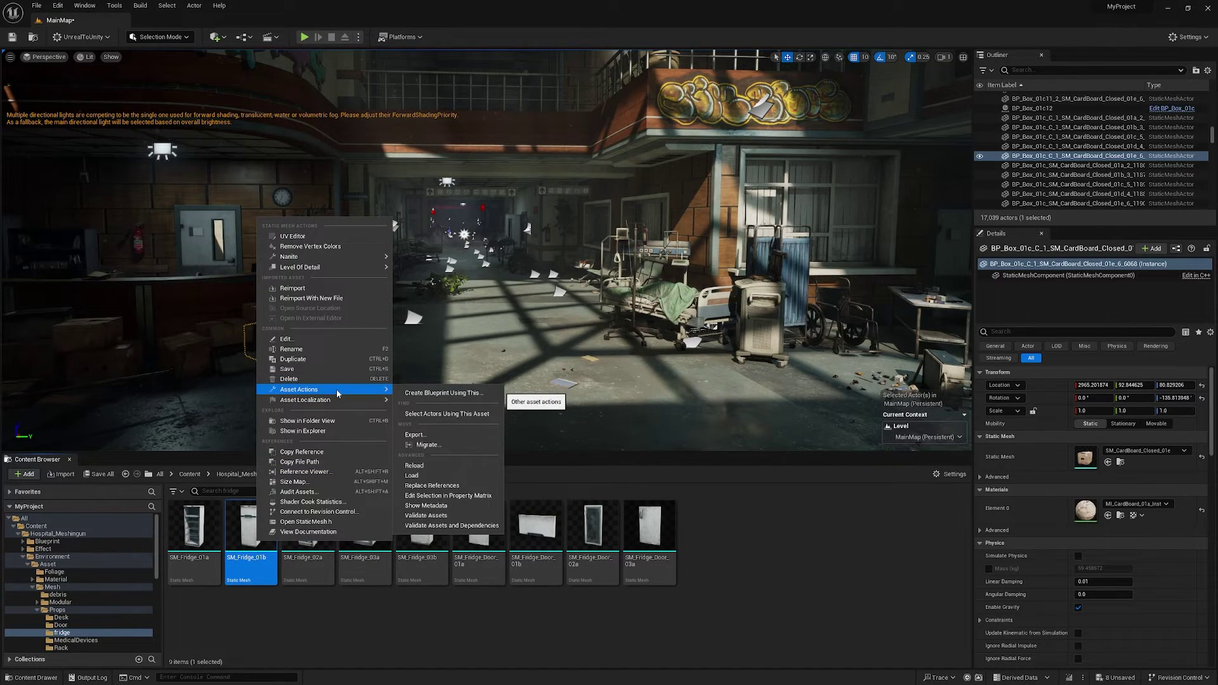
pyautogui.click(425, 437)
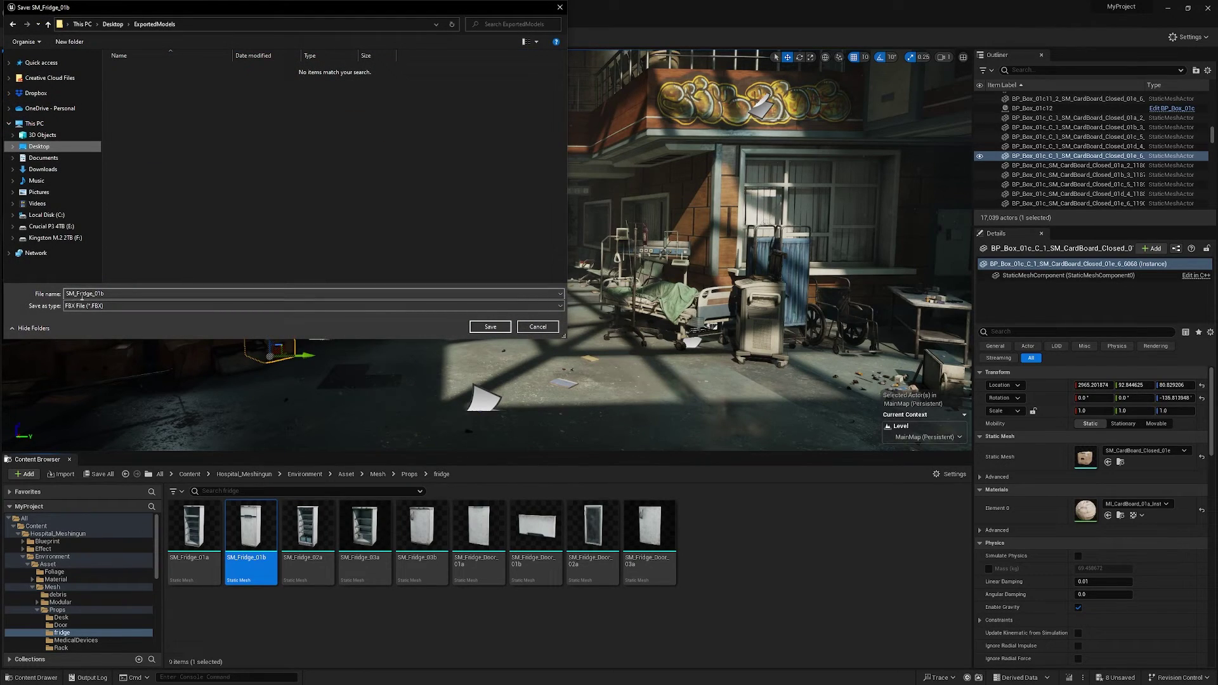
pyautogui.click(490, 327)
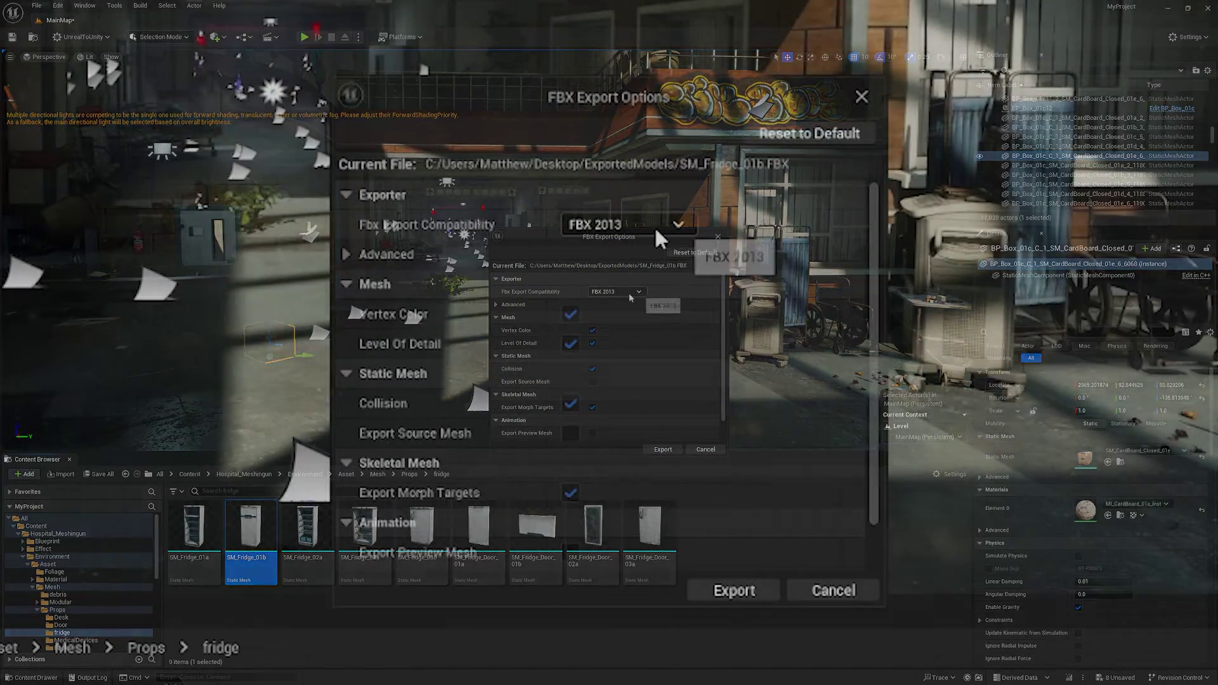
# - Keep FBX 2013 compatibility in the FBX Export Options and export the fridge mesh
pyautogui.click(615, 292)
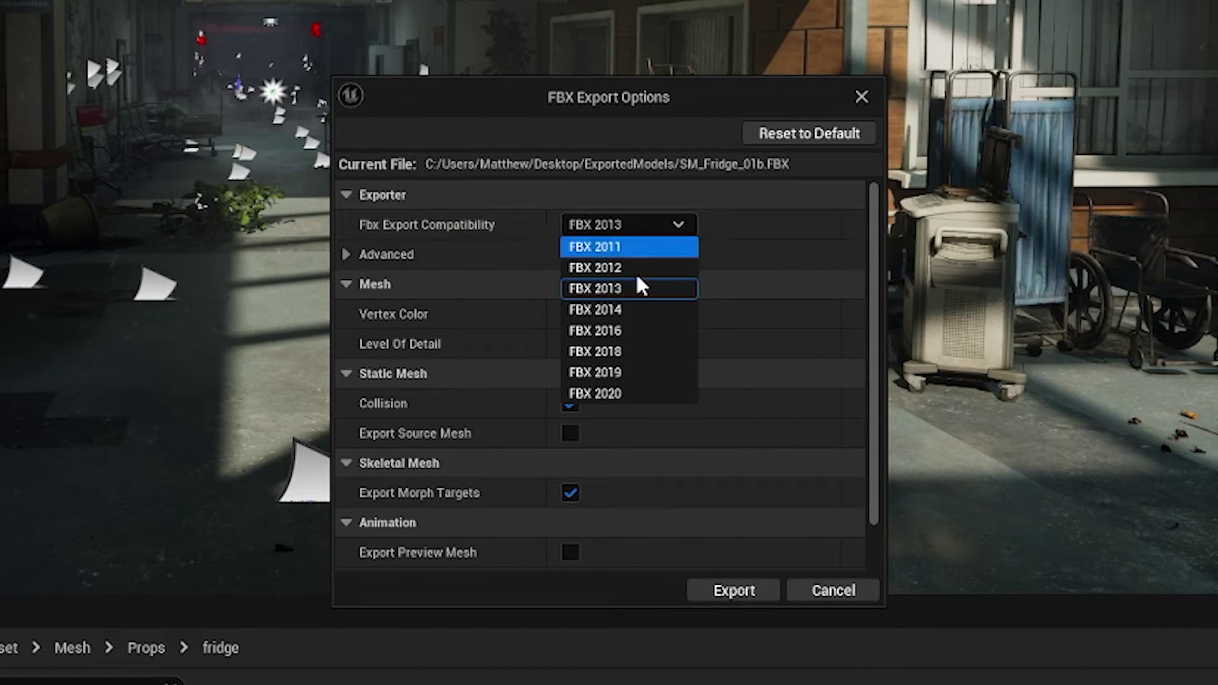
pyautogui.scroll(-2, 750, 196)
pyautogui.scroll(2, 693, 201)
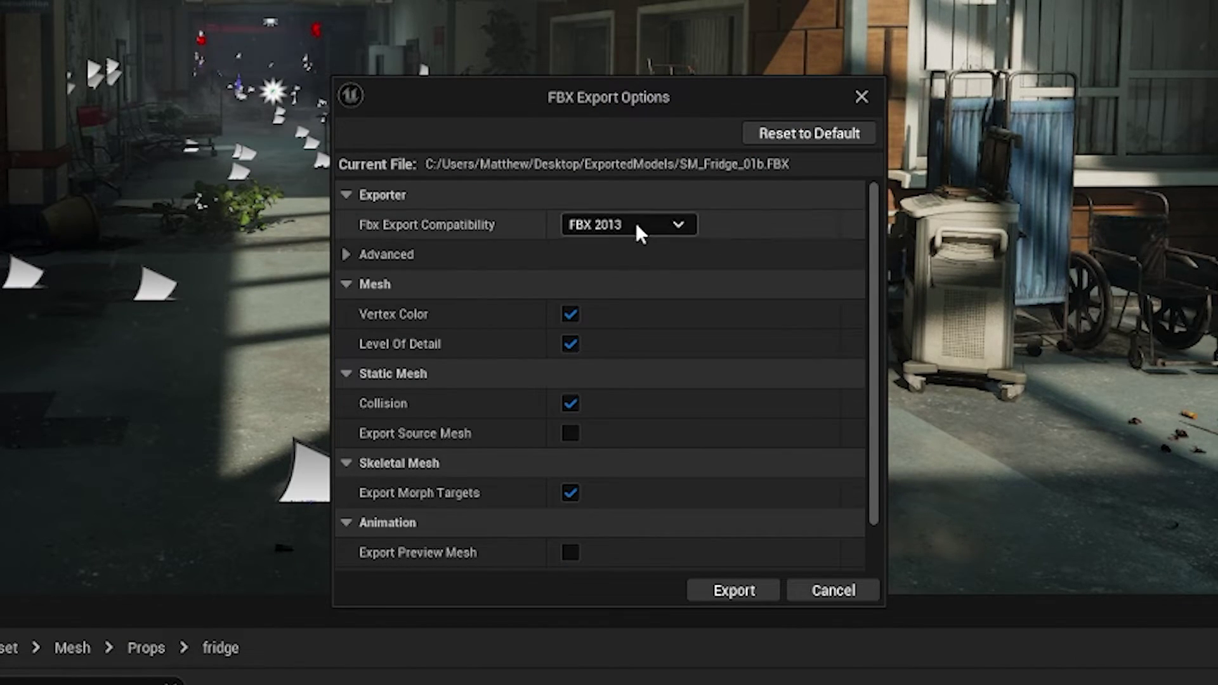
pyautogui.click(400, 255)
pyautogui.click(399, 254)
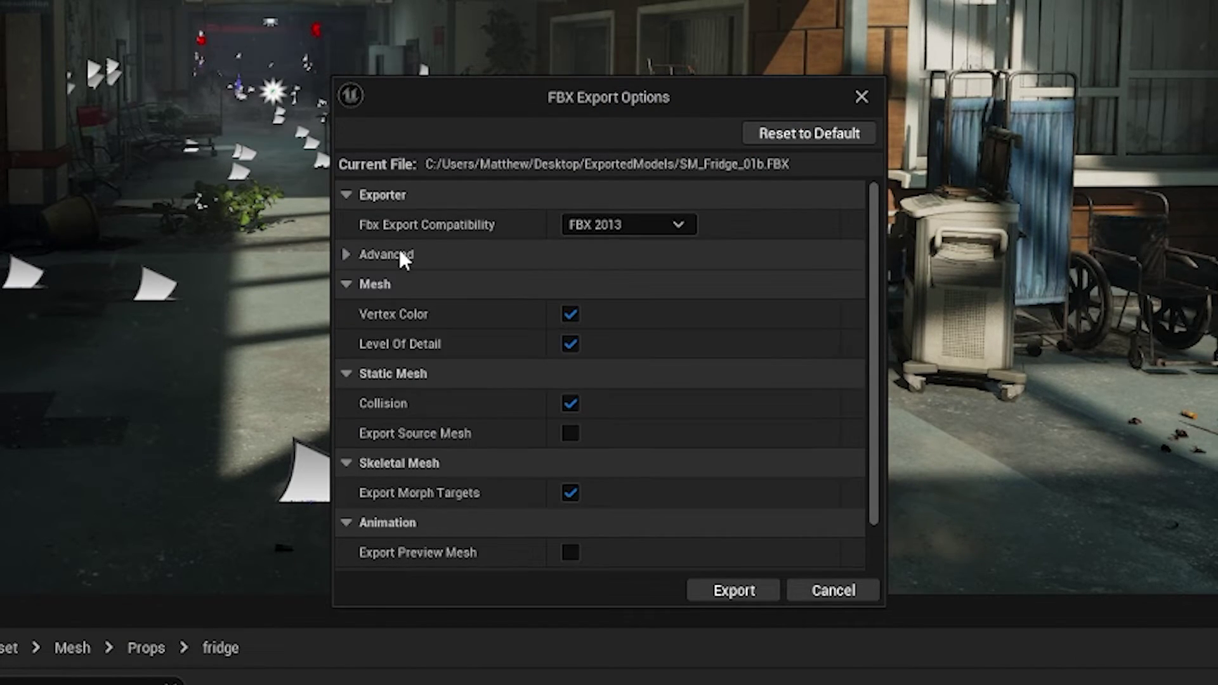
pyautogui.click(412, 249)
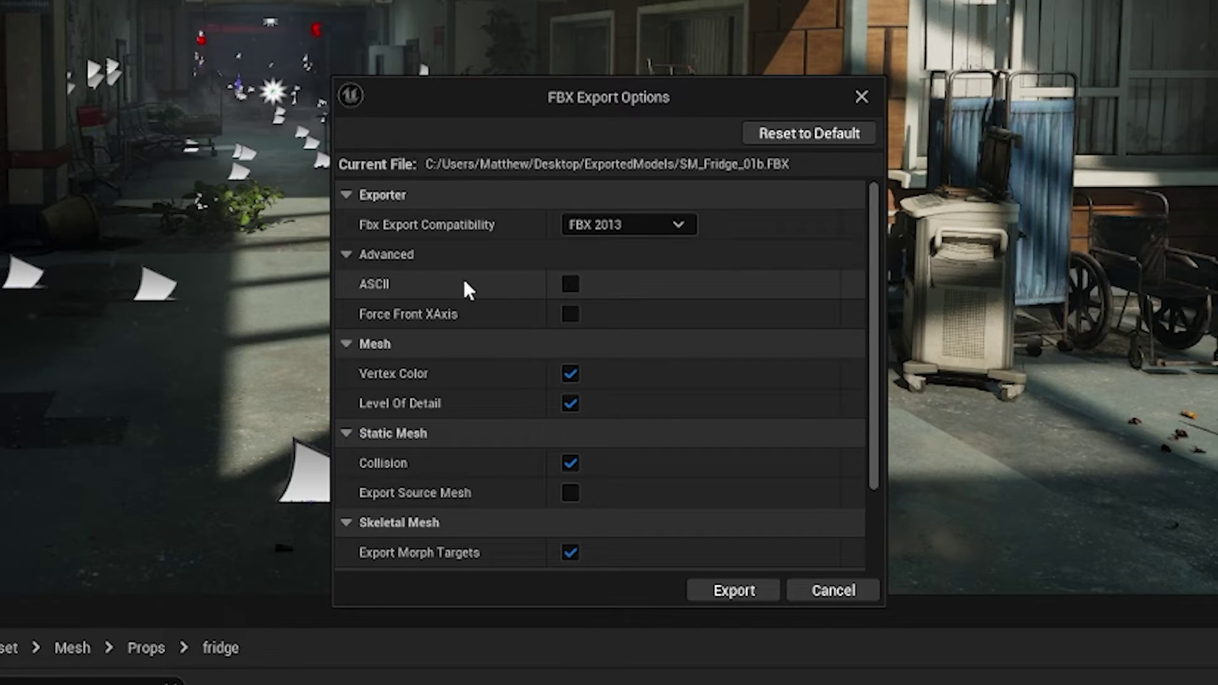
pyautogui.click(397, 255)
pyautogui.scroll(-2, 501, 298)
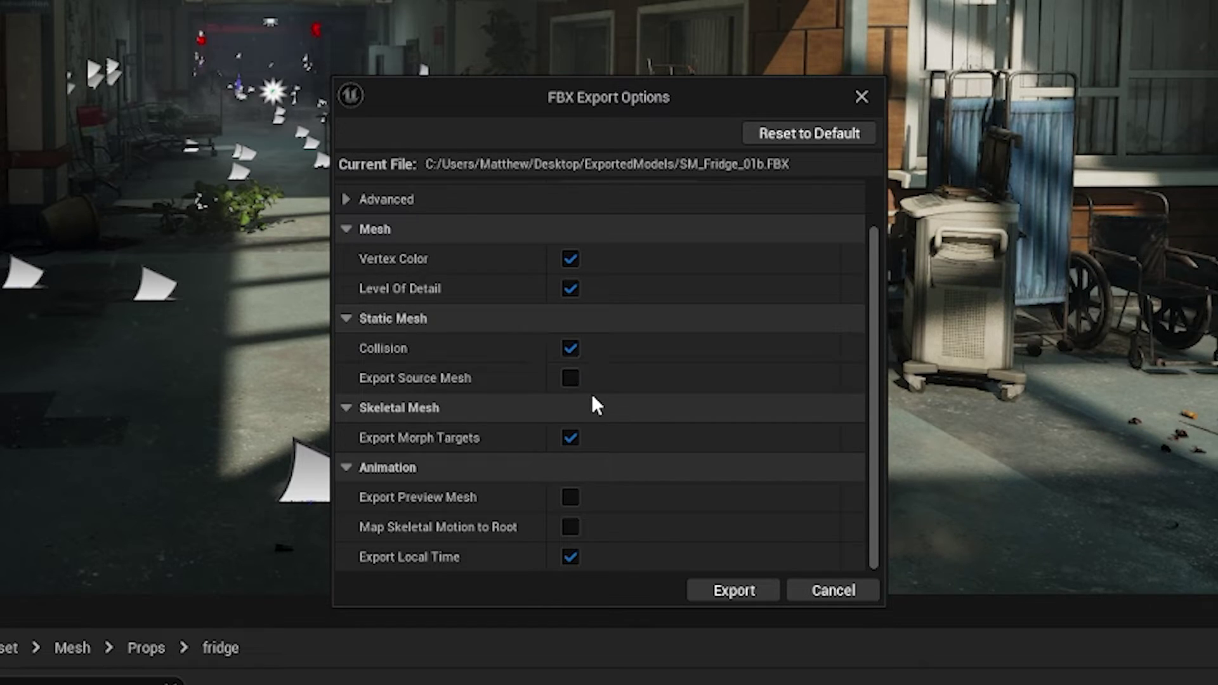
pyautogui.click(755, 587)
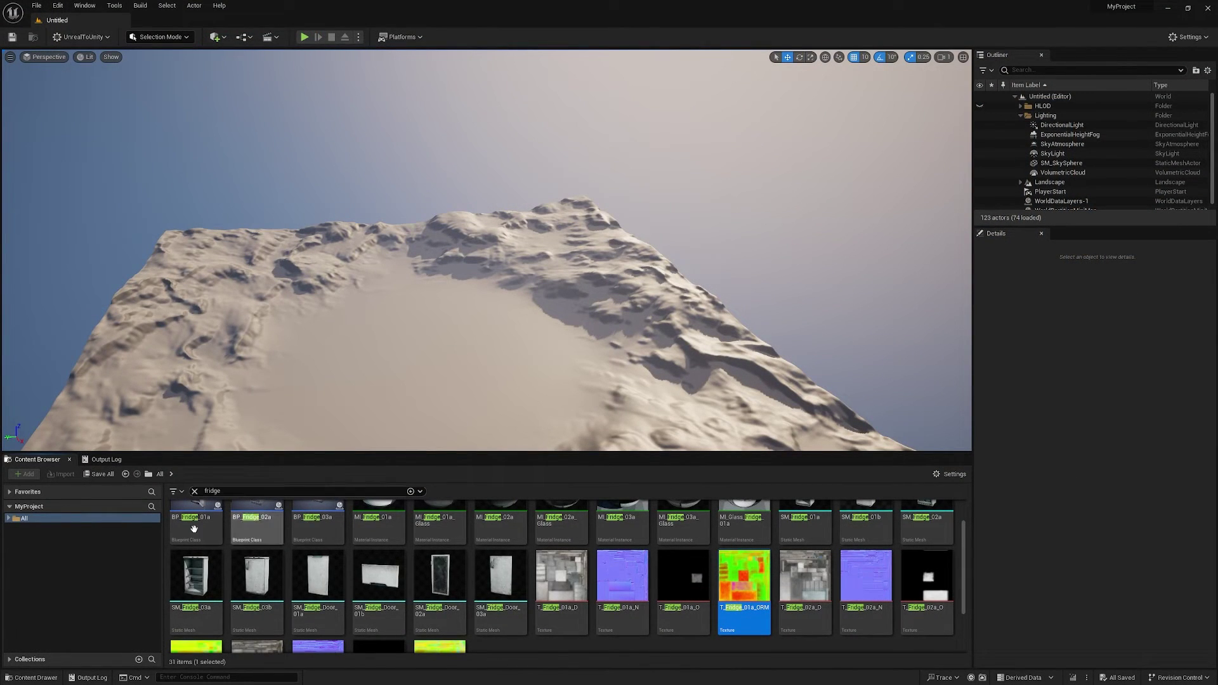
# - Filter the Content Browser by 'fridge' to show the 31 fridge assets
pyautogui.doubleClick(235, 491)
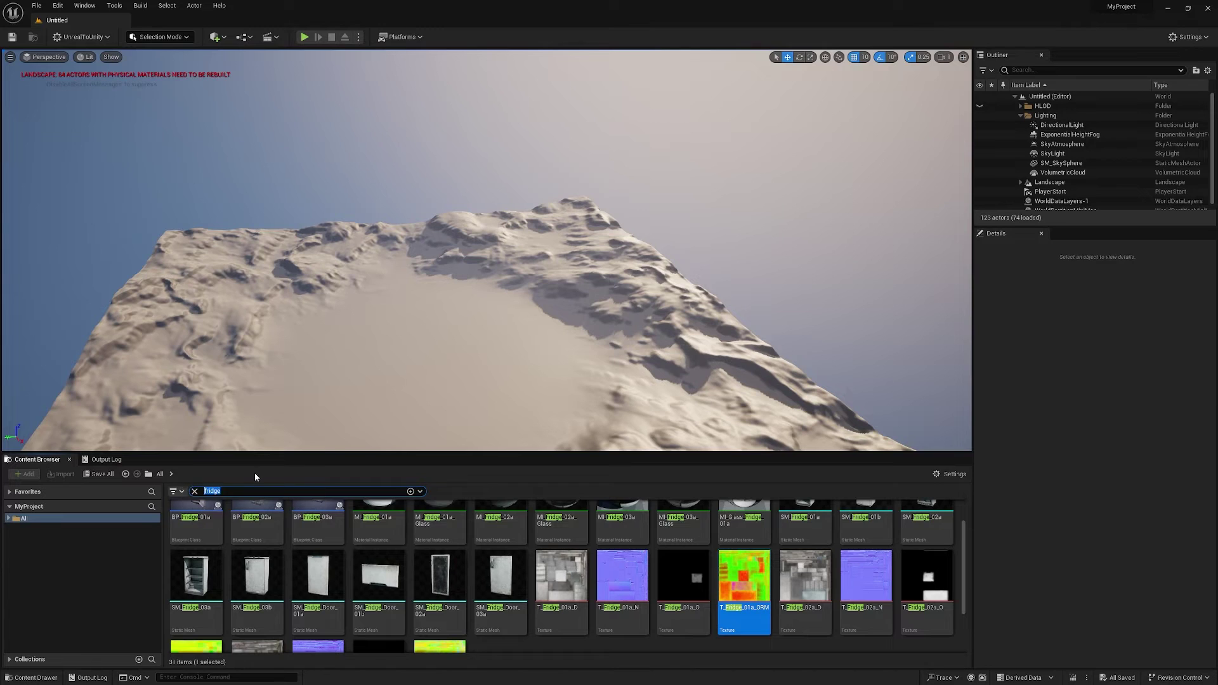
pyautogui.write('fridge')
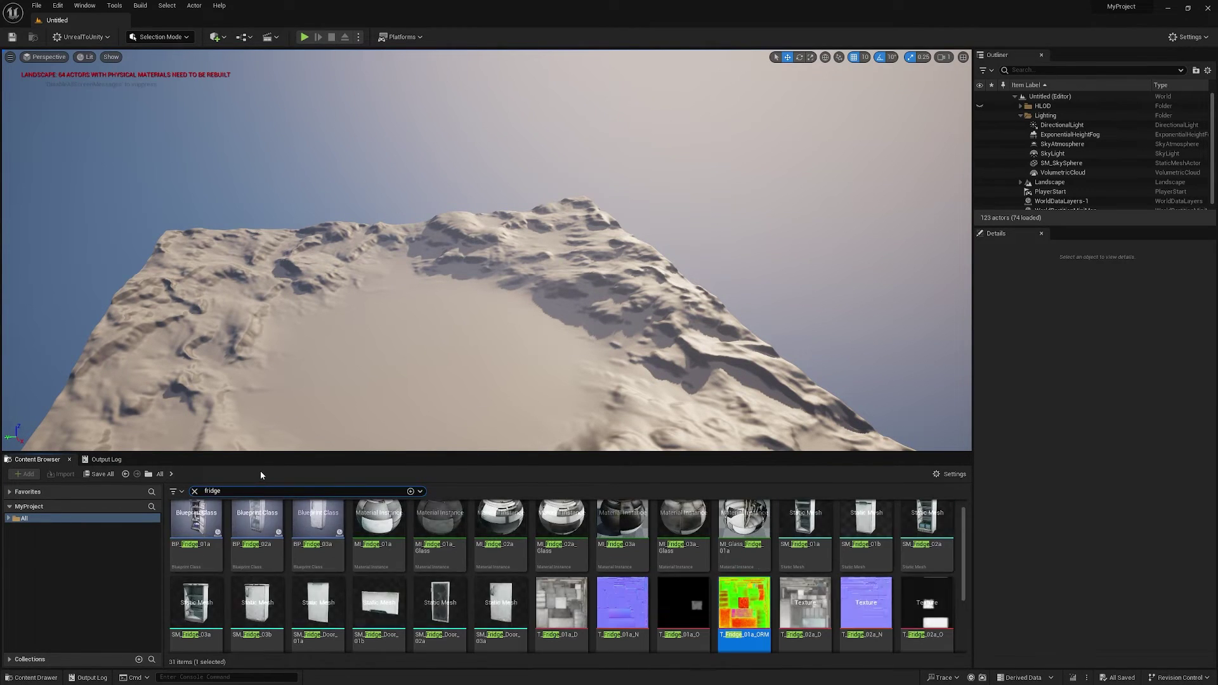
pyautogui.scroll(-1, 423, 614)
pyautogui.scroll(-1, 424, 614)
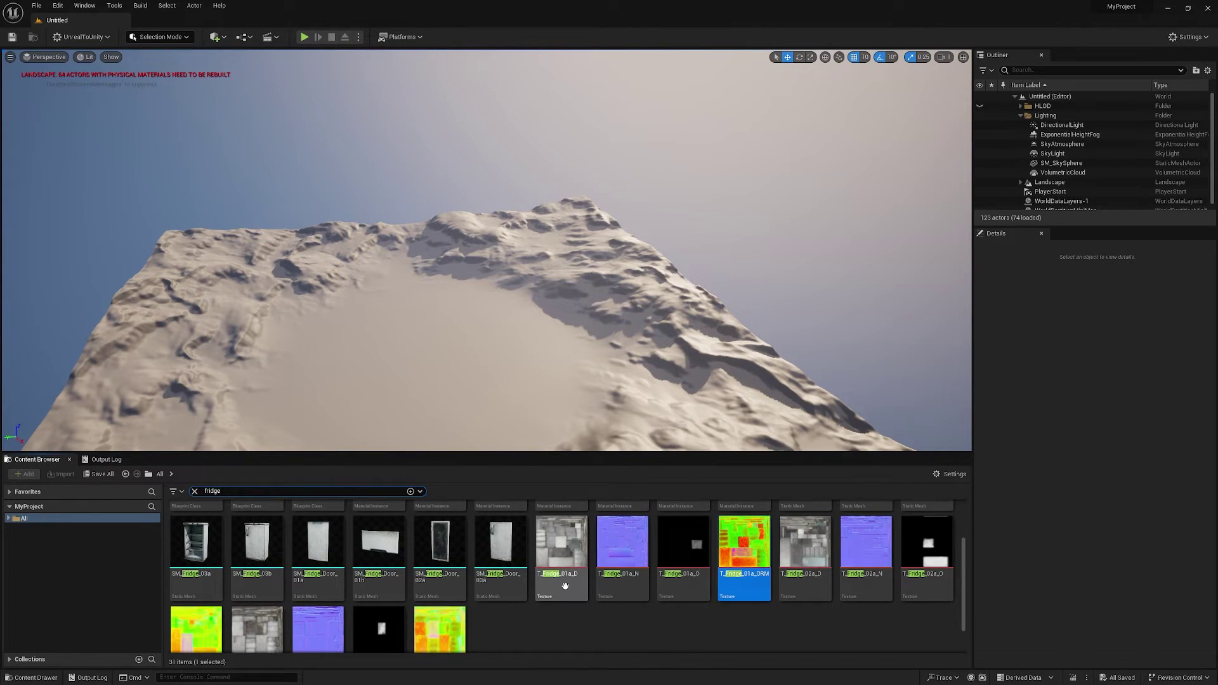
# - Export the T_Fridge_01a_D texture to a file via Asset Actions > Export
pyautogui.moveTo(681, 583)
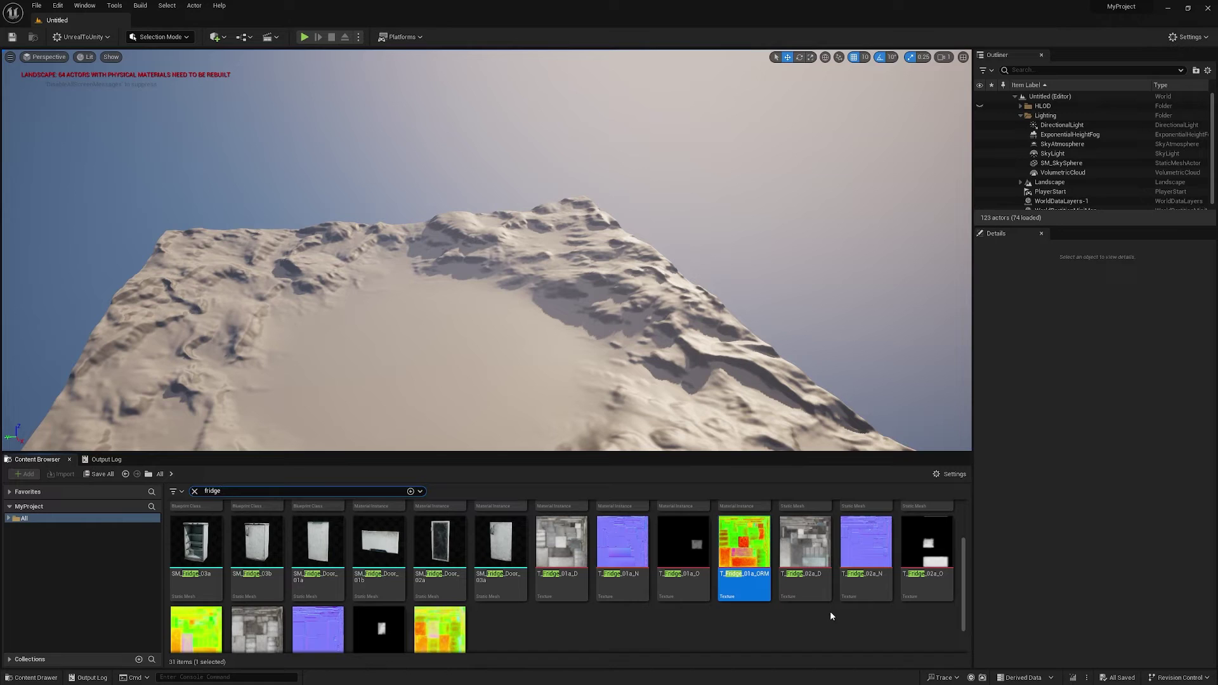
pyautogui.rightClick(580, 555)
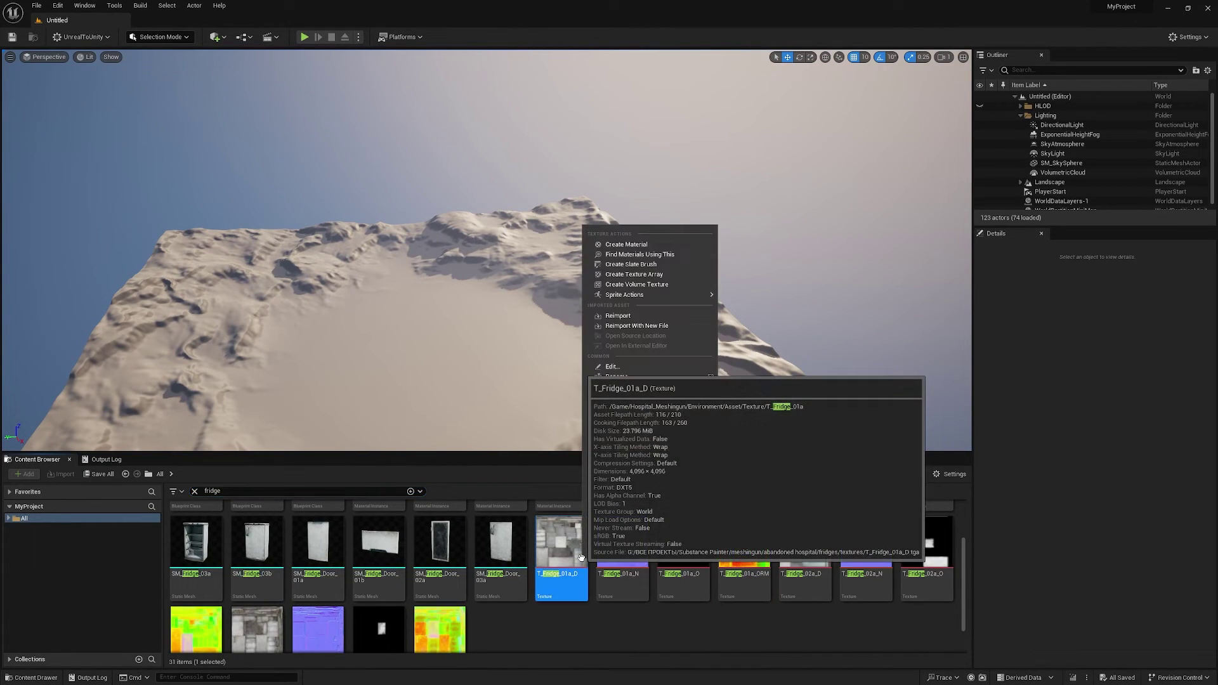
pyautogui.moveTo(656, 418)
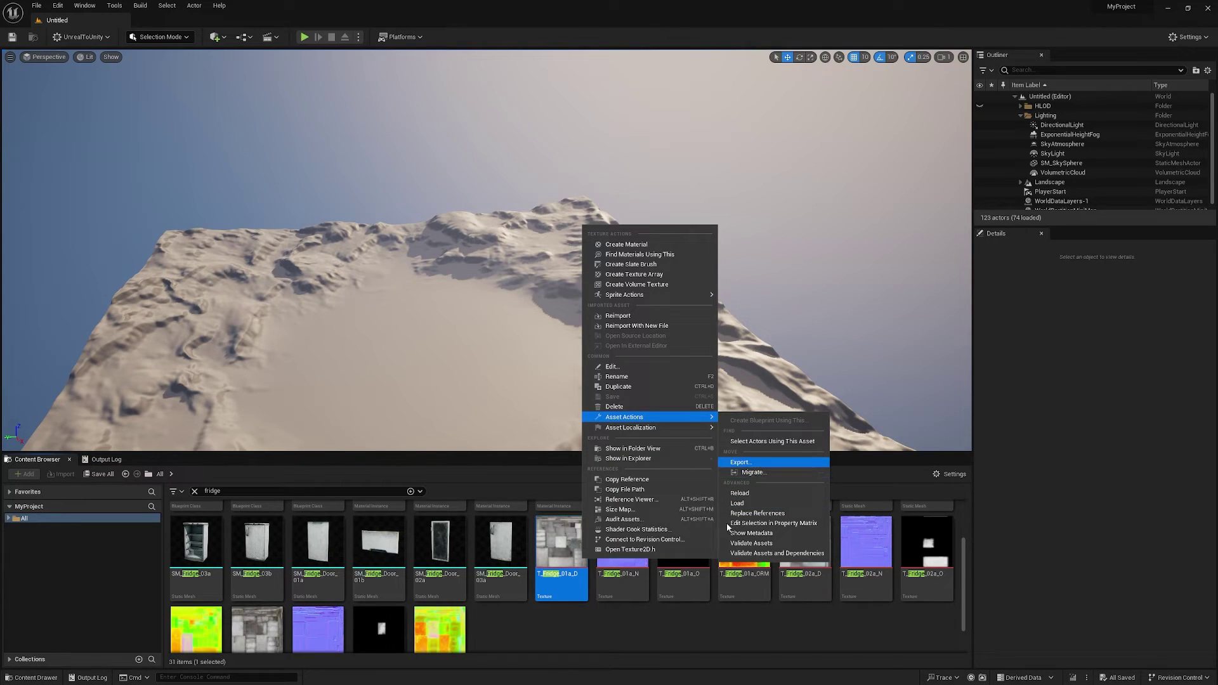
pyautogui.click(633, 639)
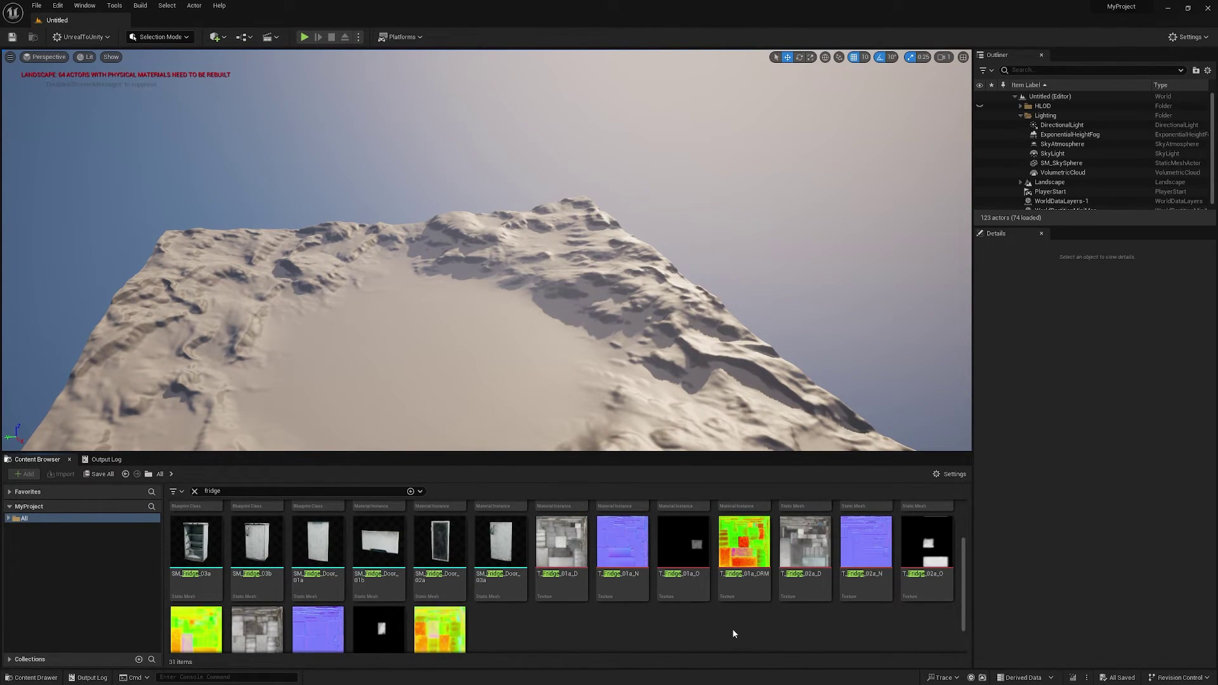
pyautogui.moveTo(742, 566)
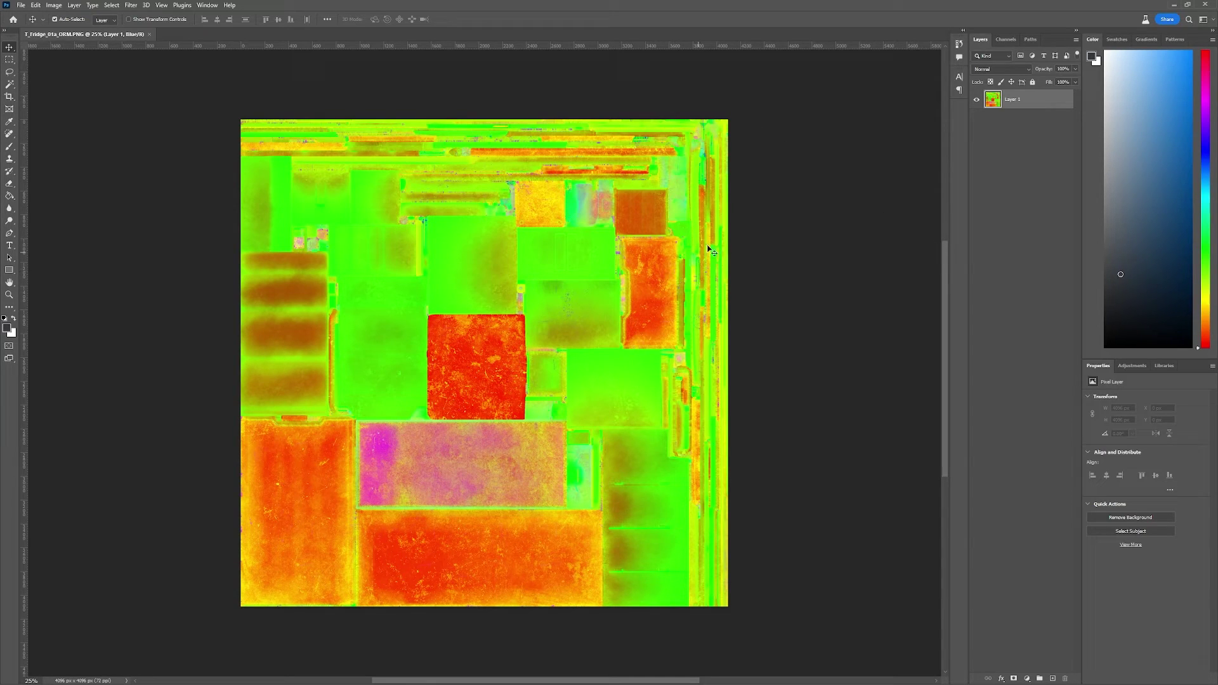
# - Show only the Red channel of T_Fridge_01a_ORM in the Channels panel
pyautogui.click(1005, 39)
pyautogui.click(1016, 76)
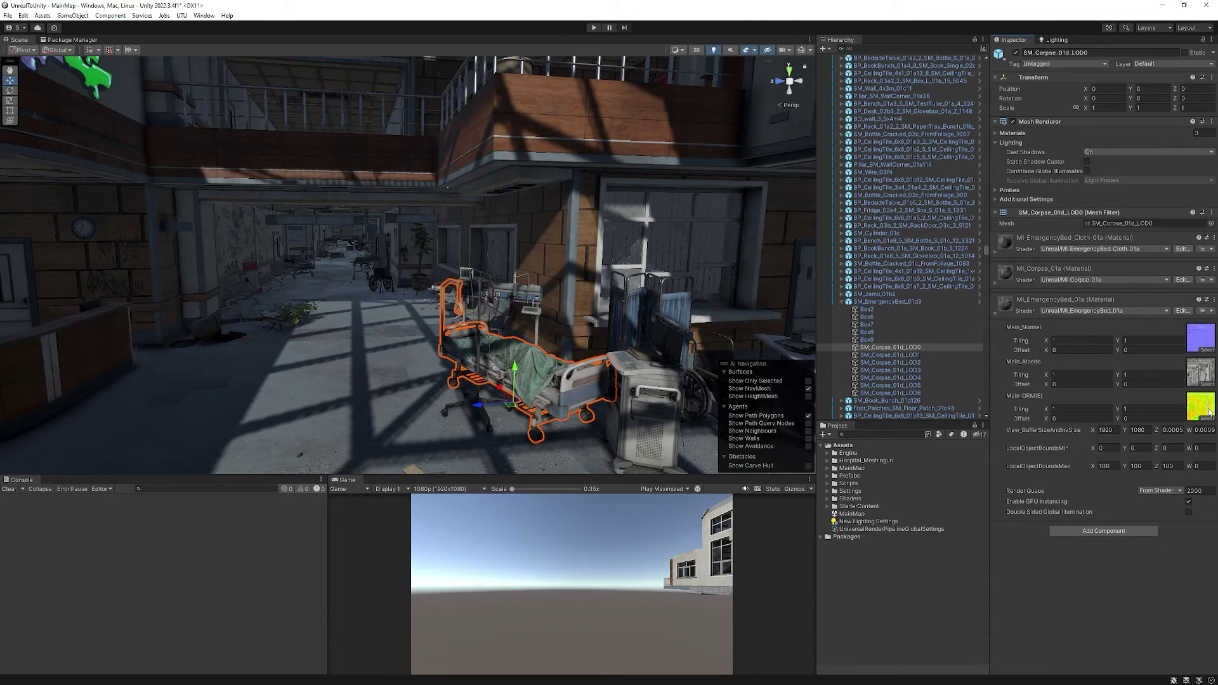
pyautogui.rightClick(925, 573)
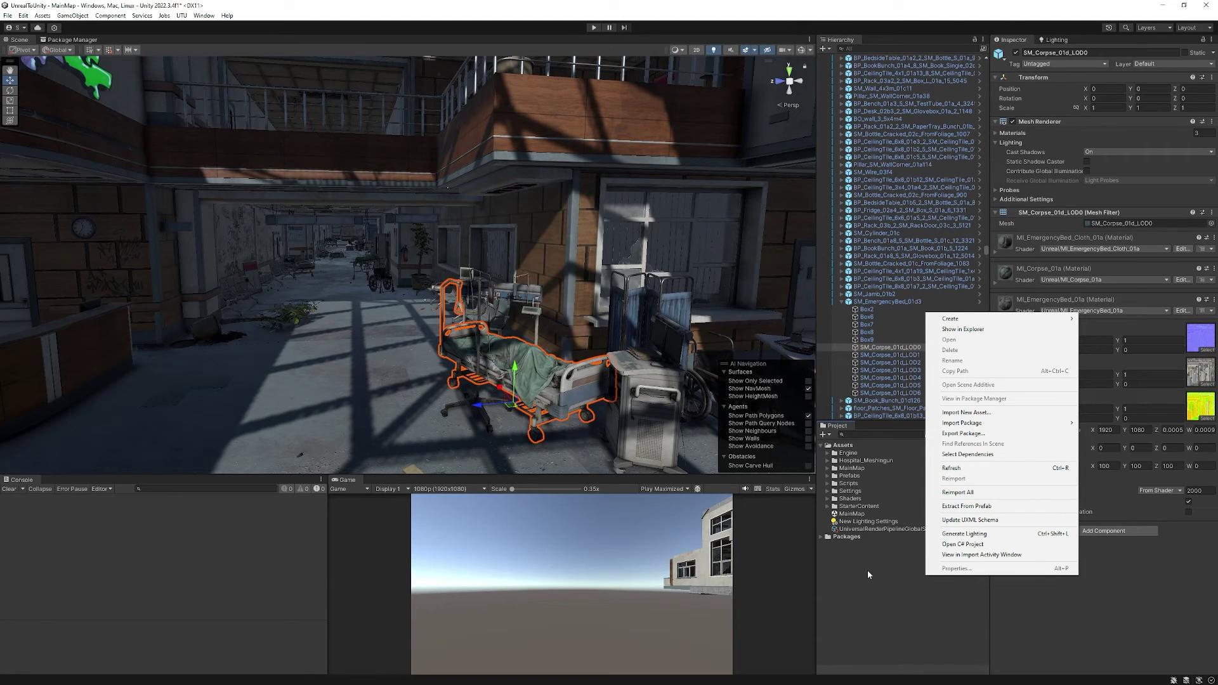
pyautogui.moveTo(1018, 321)
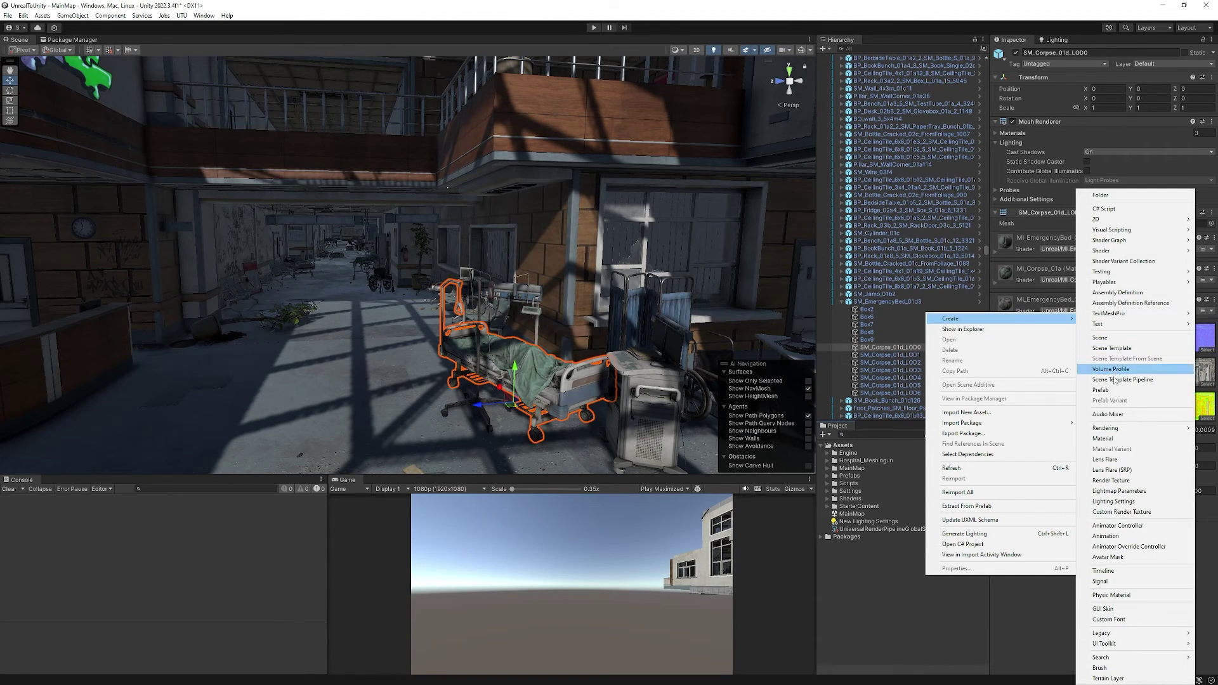
pyautogui.click(850, 578)
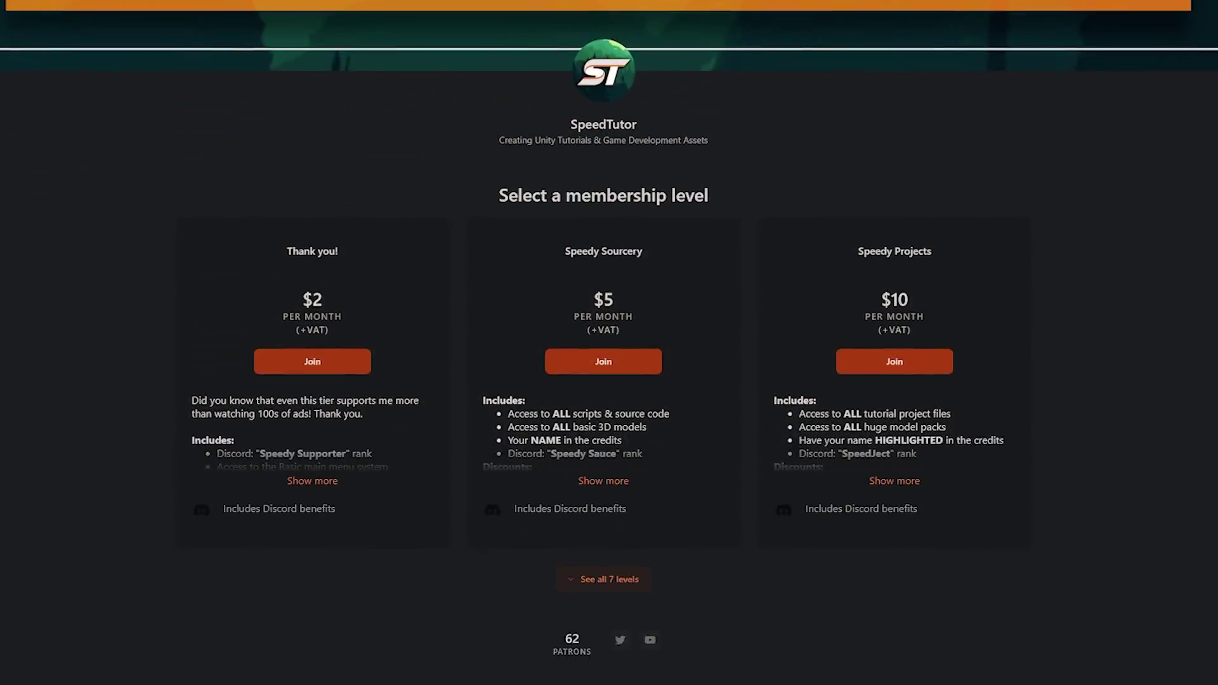
# - Scroll down the SpeedTutor Patreon page past the tiers and about section to recent posts
pyautogui.scroll(-9, 609, 342)
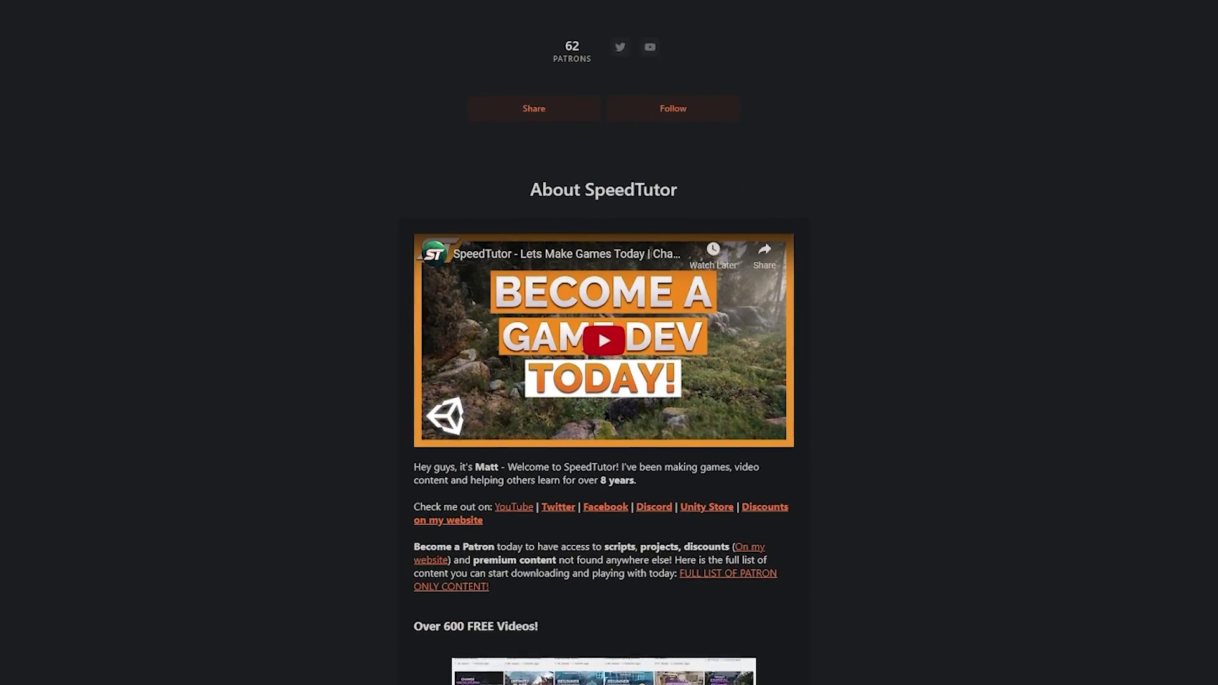
pyautogui.scroll(-9, 609, 343)
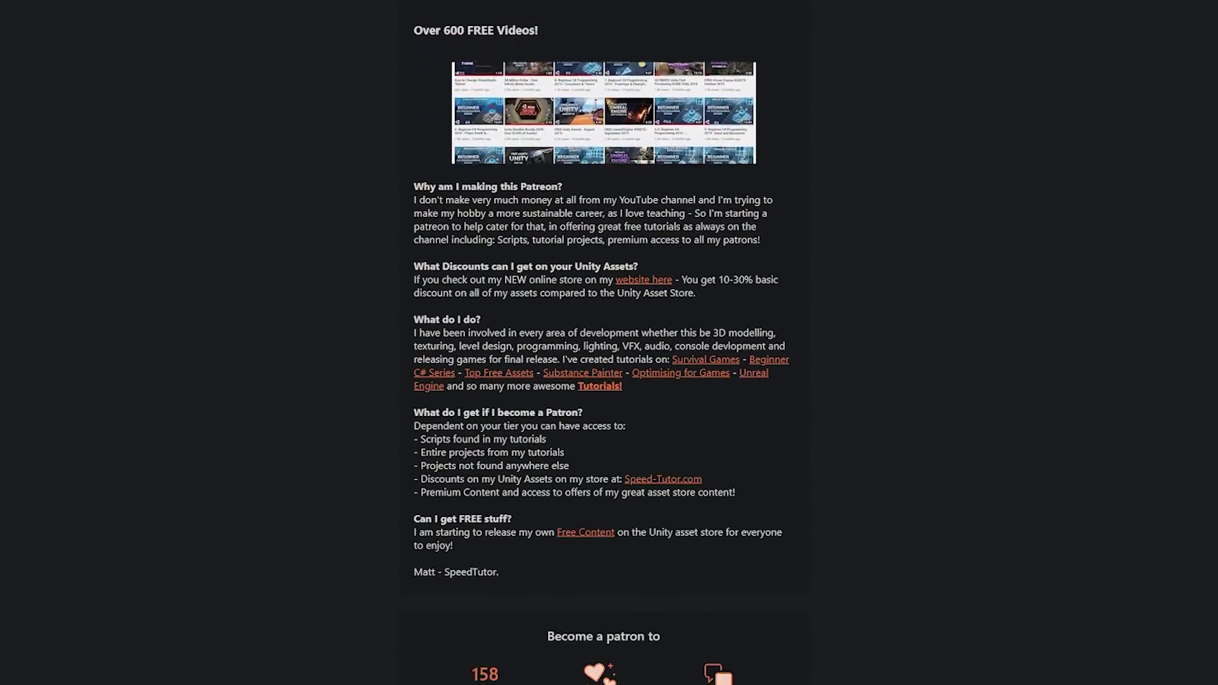
pyautogui.scroll(-5, 609, 342)
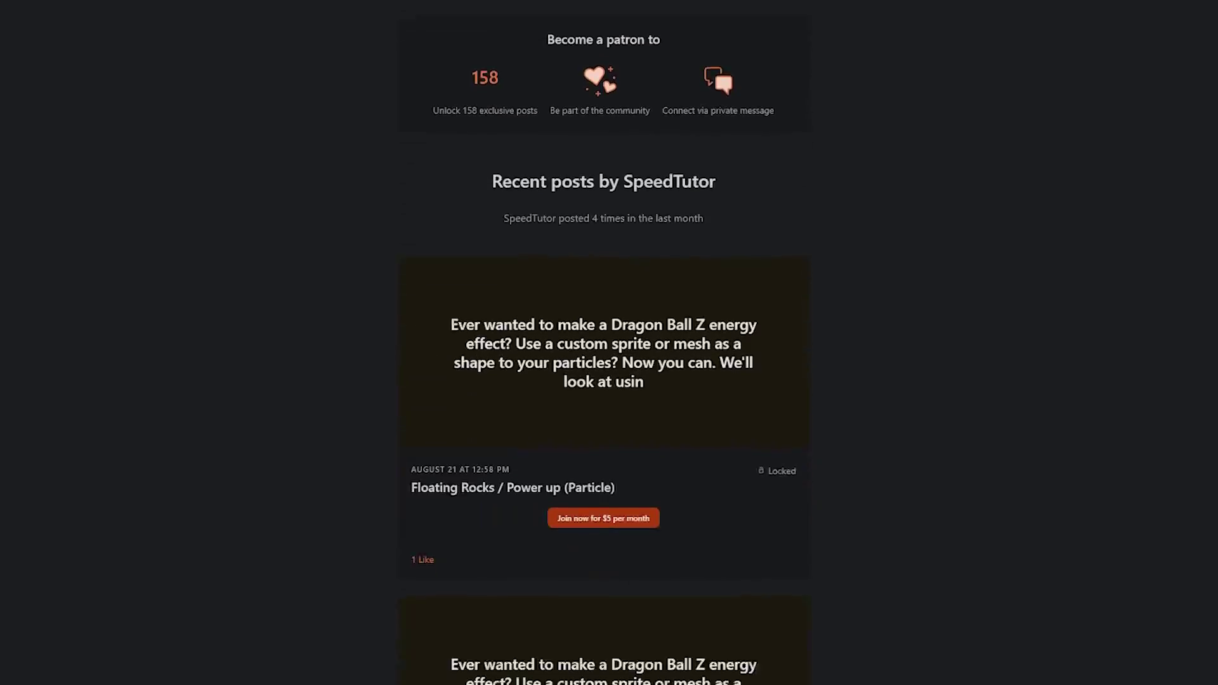